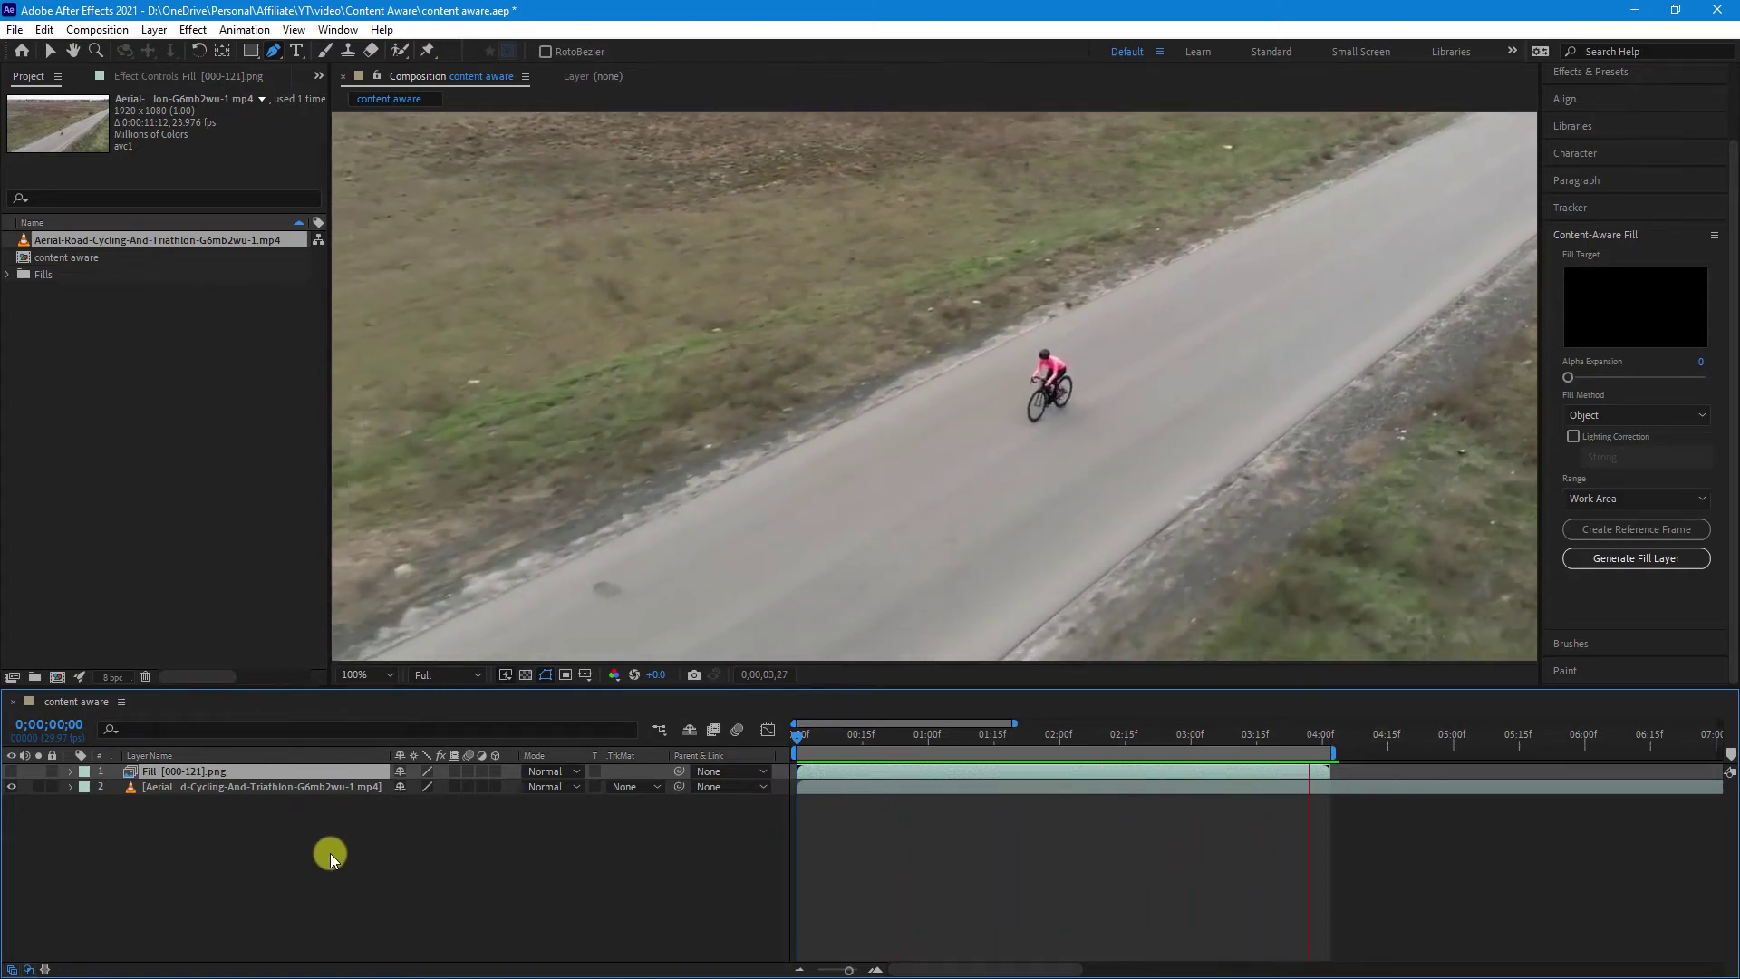
Make the Fill layer visible so the cyclist vanishes, and stop the preview playback.
{"action": "left_click", "coordinate": [12, 772]}
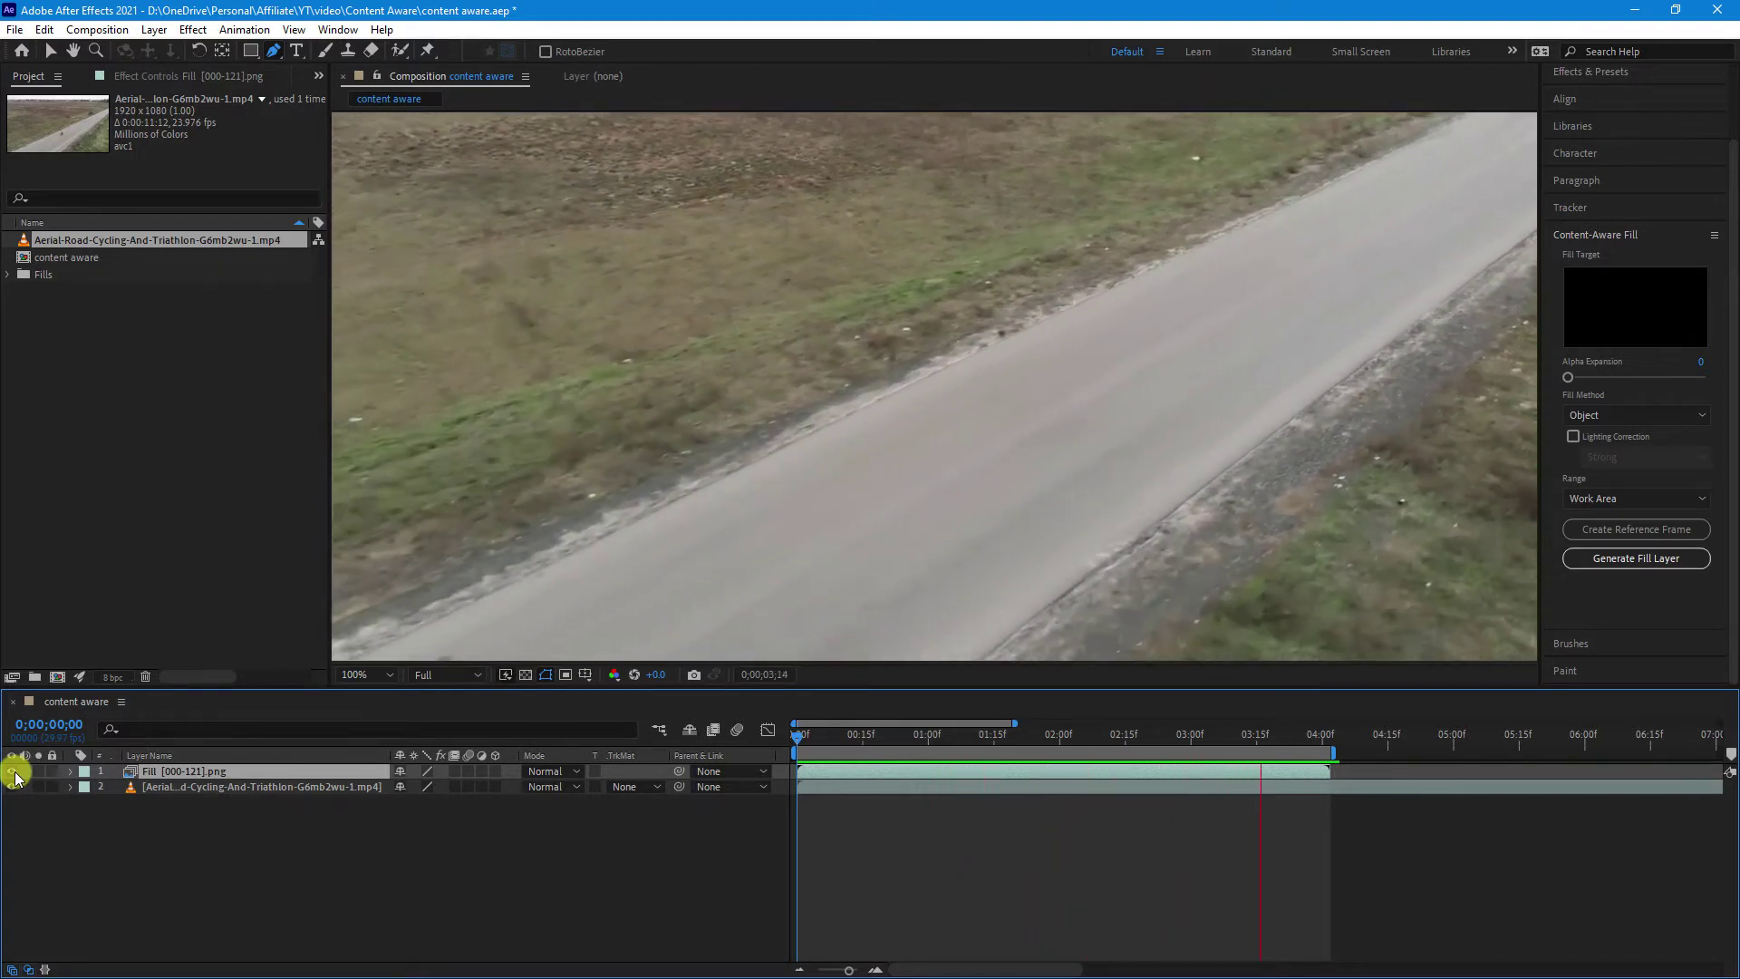
{"action": "key", "text": "space"}
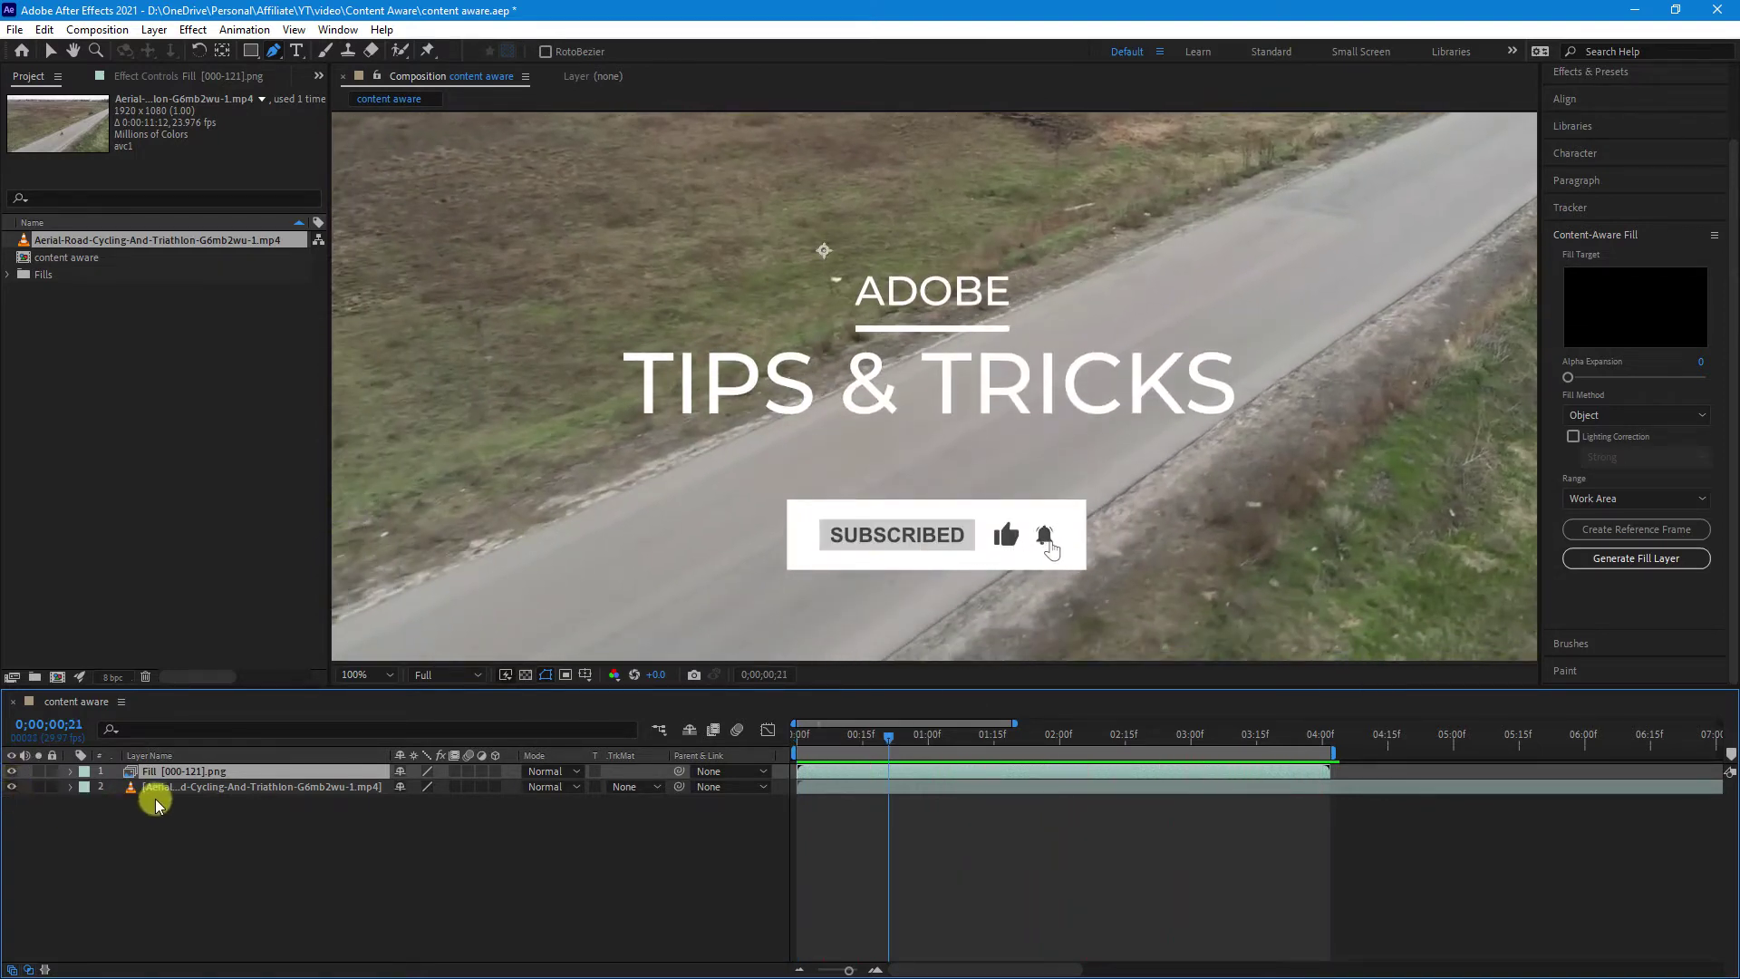
Delete both layers, add the Aerial clip back into the timeline, and return to frame 0.
{"action": "left_click", "coordinate": [187, 788]}
{"action": "key", "text": "Delete"}
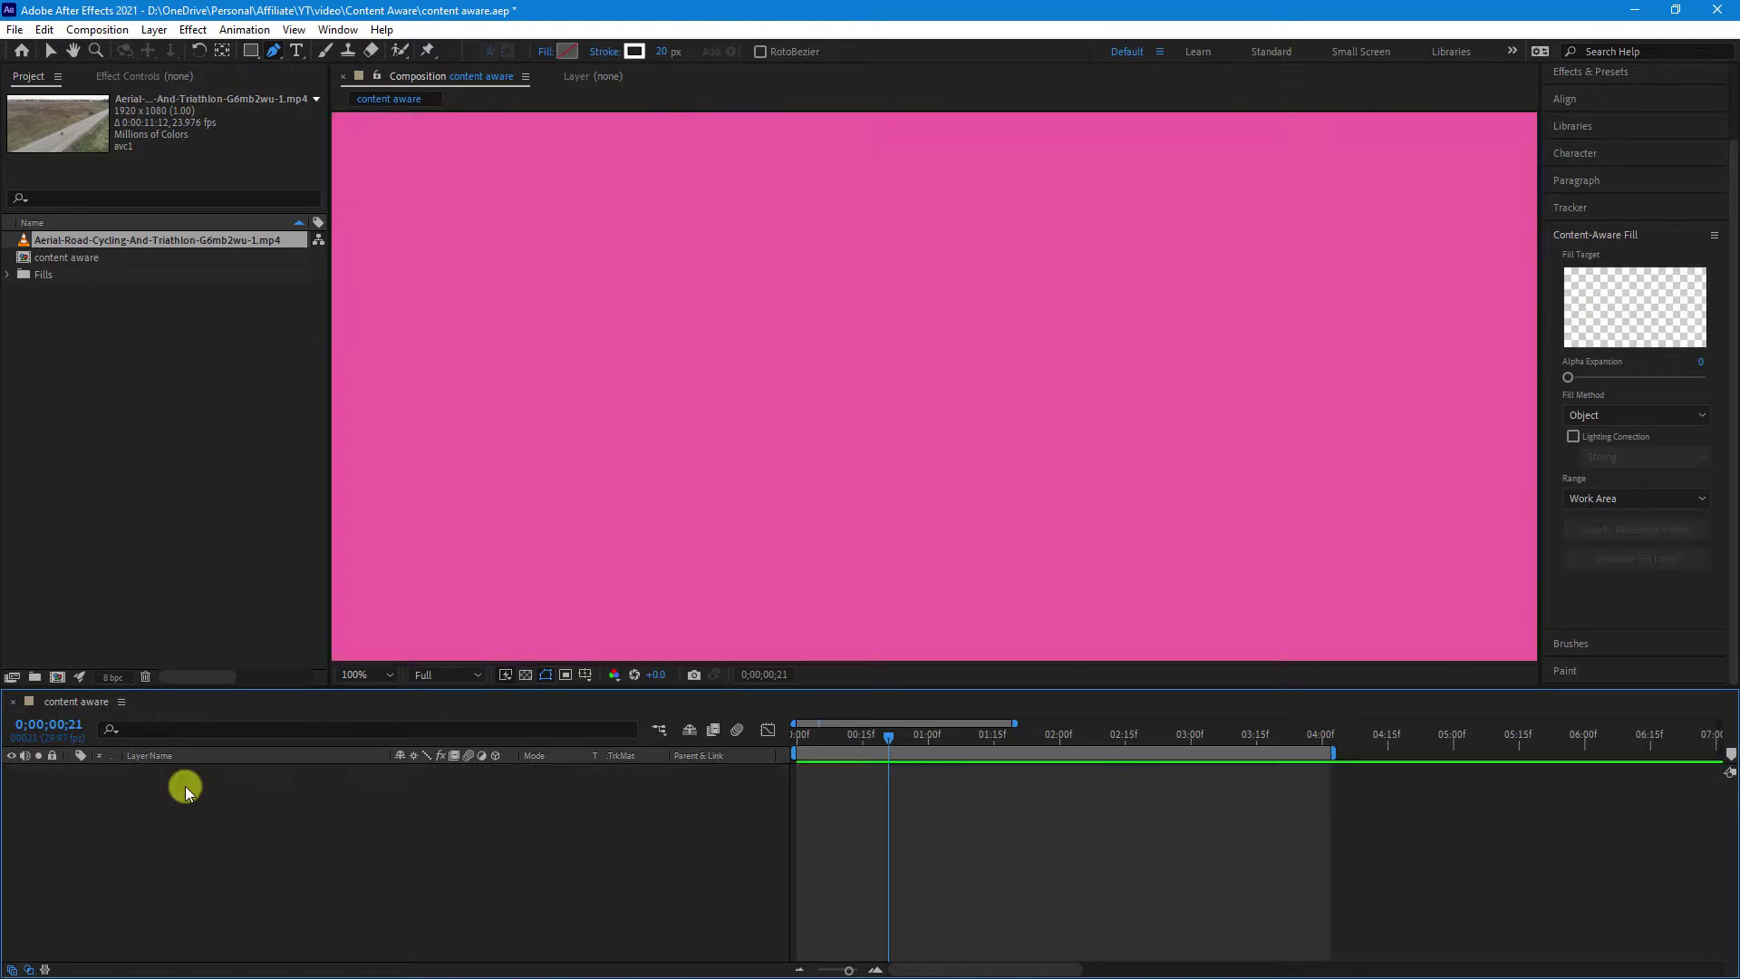
{"action": "left_click_drag", "start_coordinate": [96, 237], "coordinate": [141, 826]}
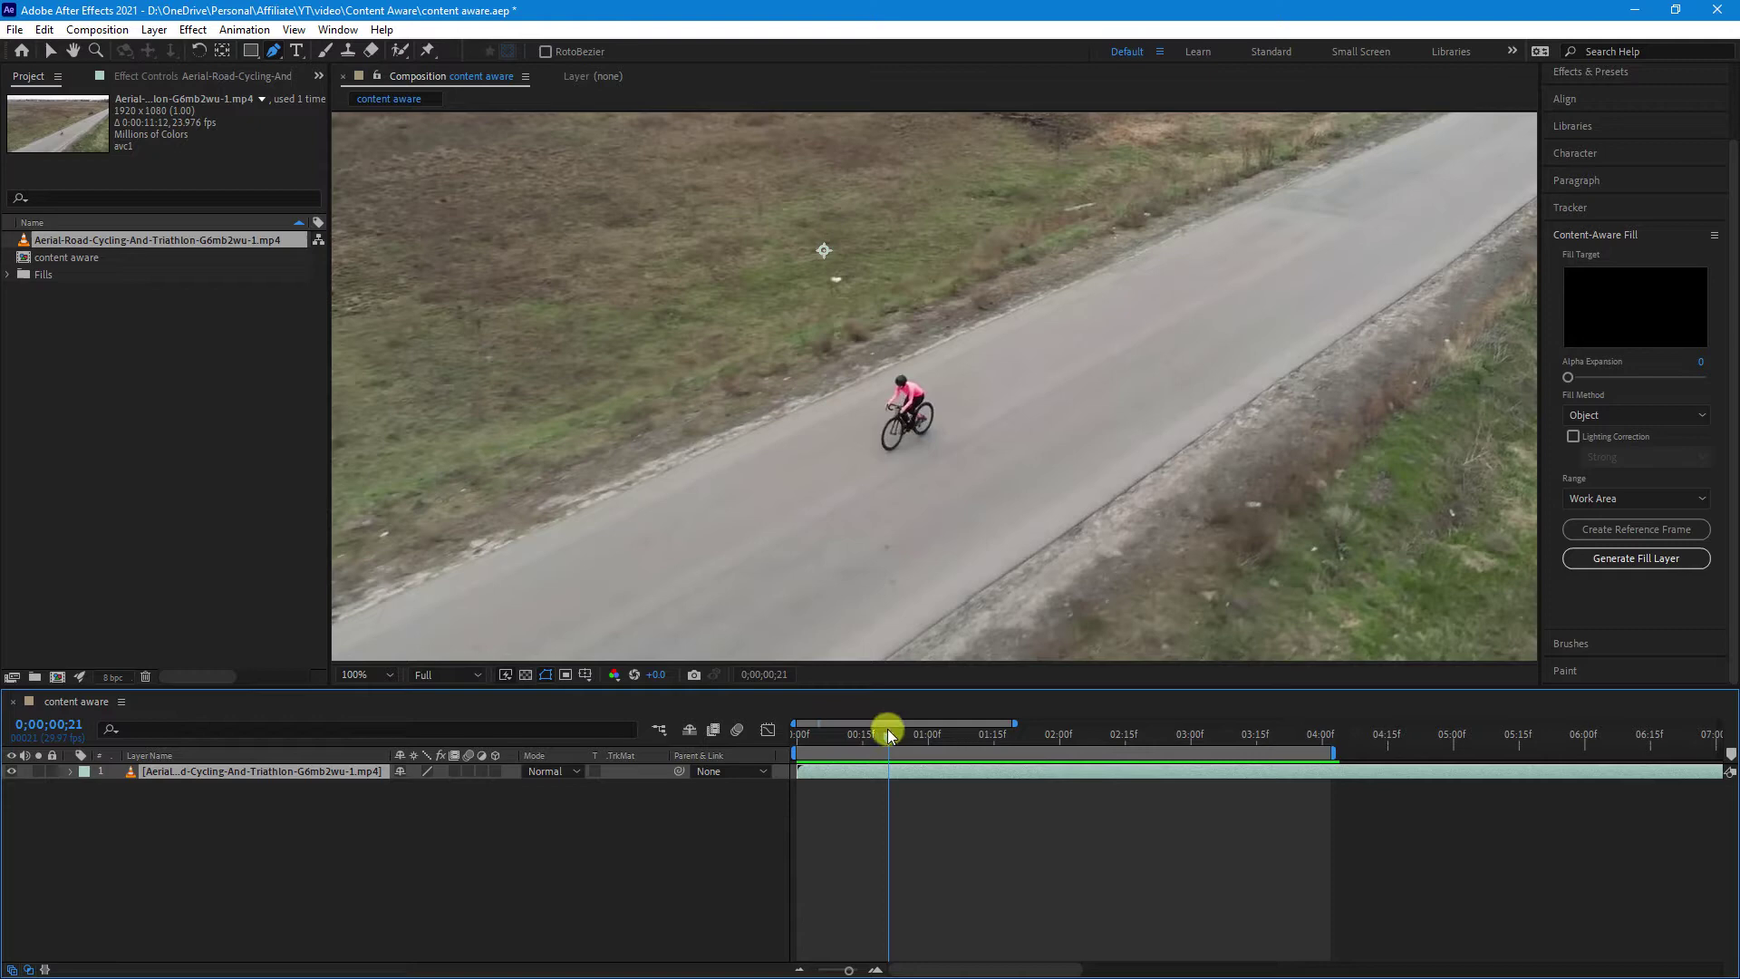
{"action": "left_click_drag", "start_coordinate": [889, 742], "coordinate": [787, 749]}
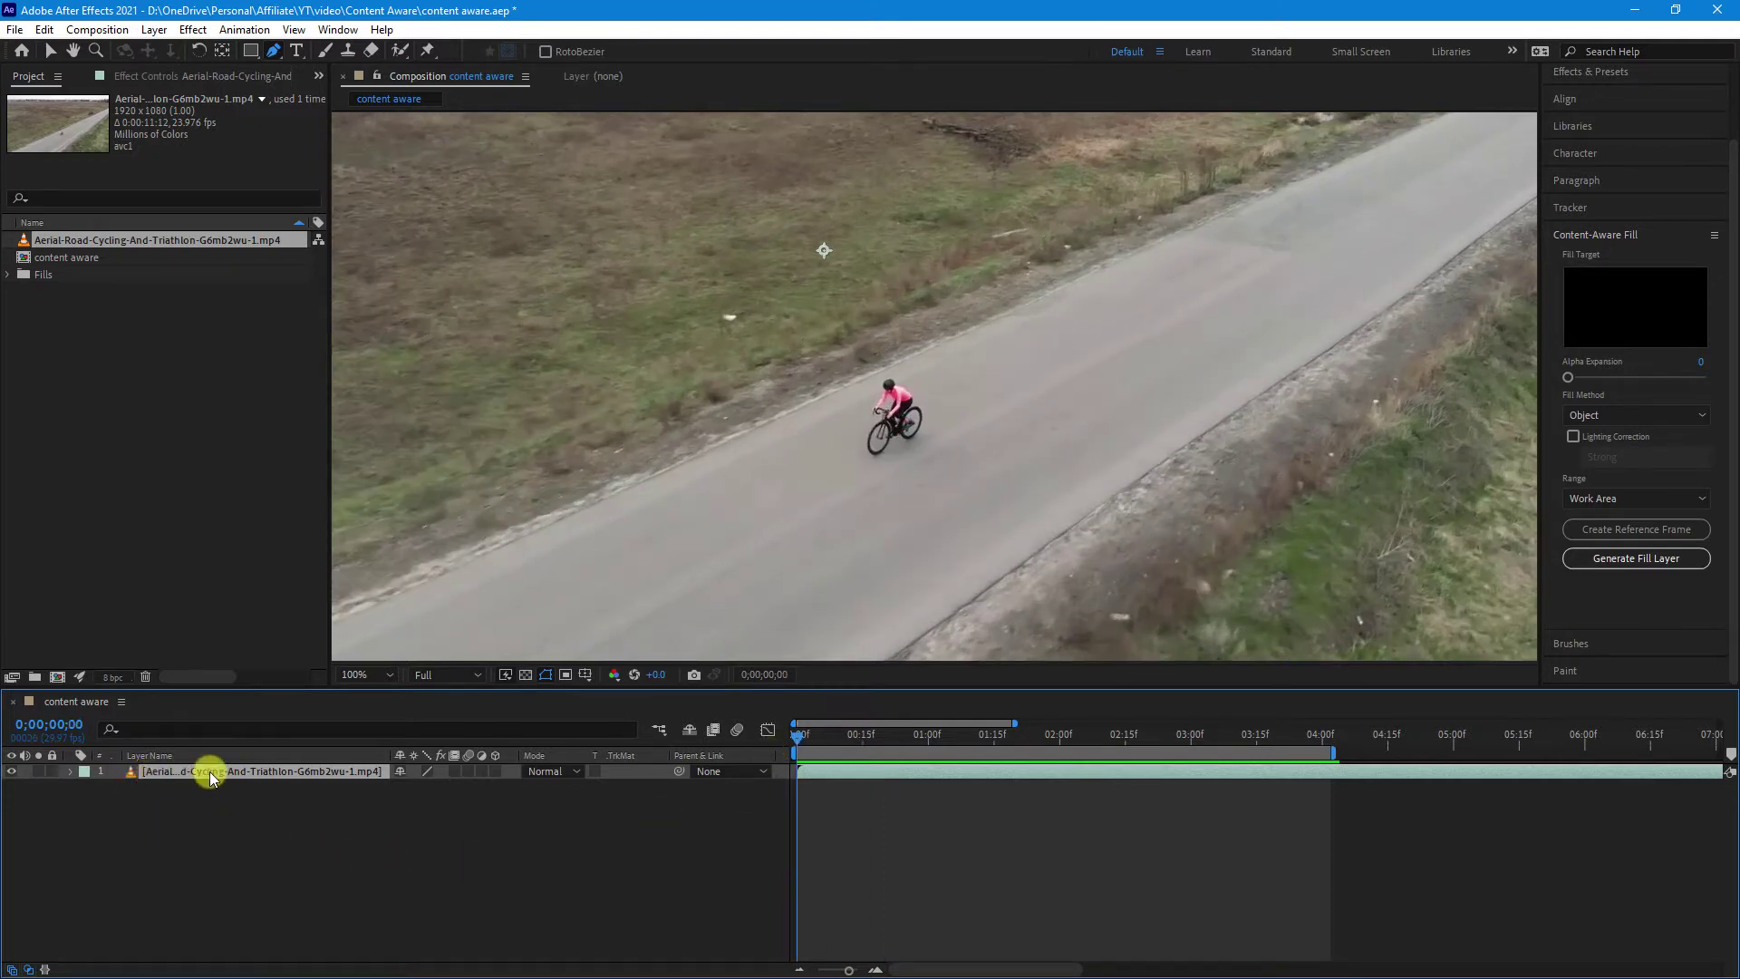
With the Pen tool at 200% zoom, start the mask above the helmet and down the left side.
{"action": "left_click", "coordinate": [274, 52]}
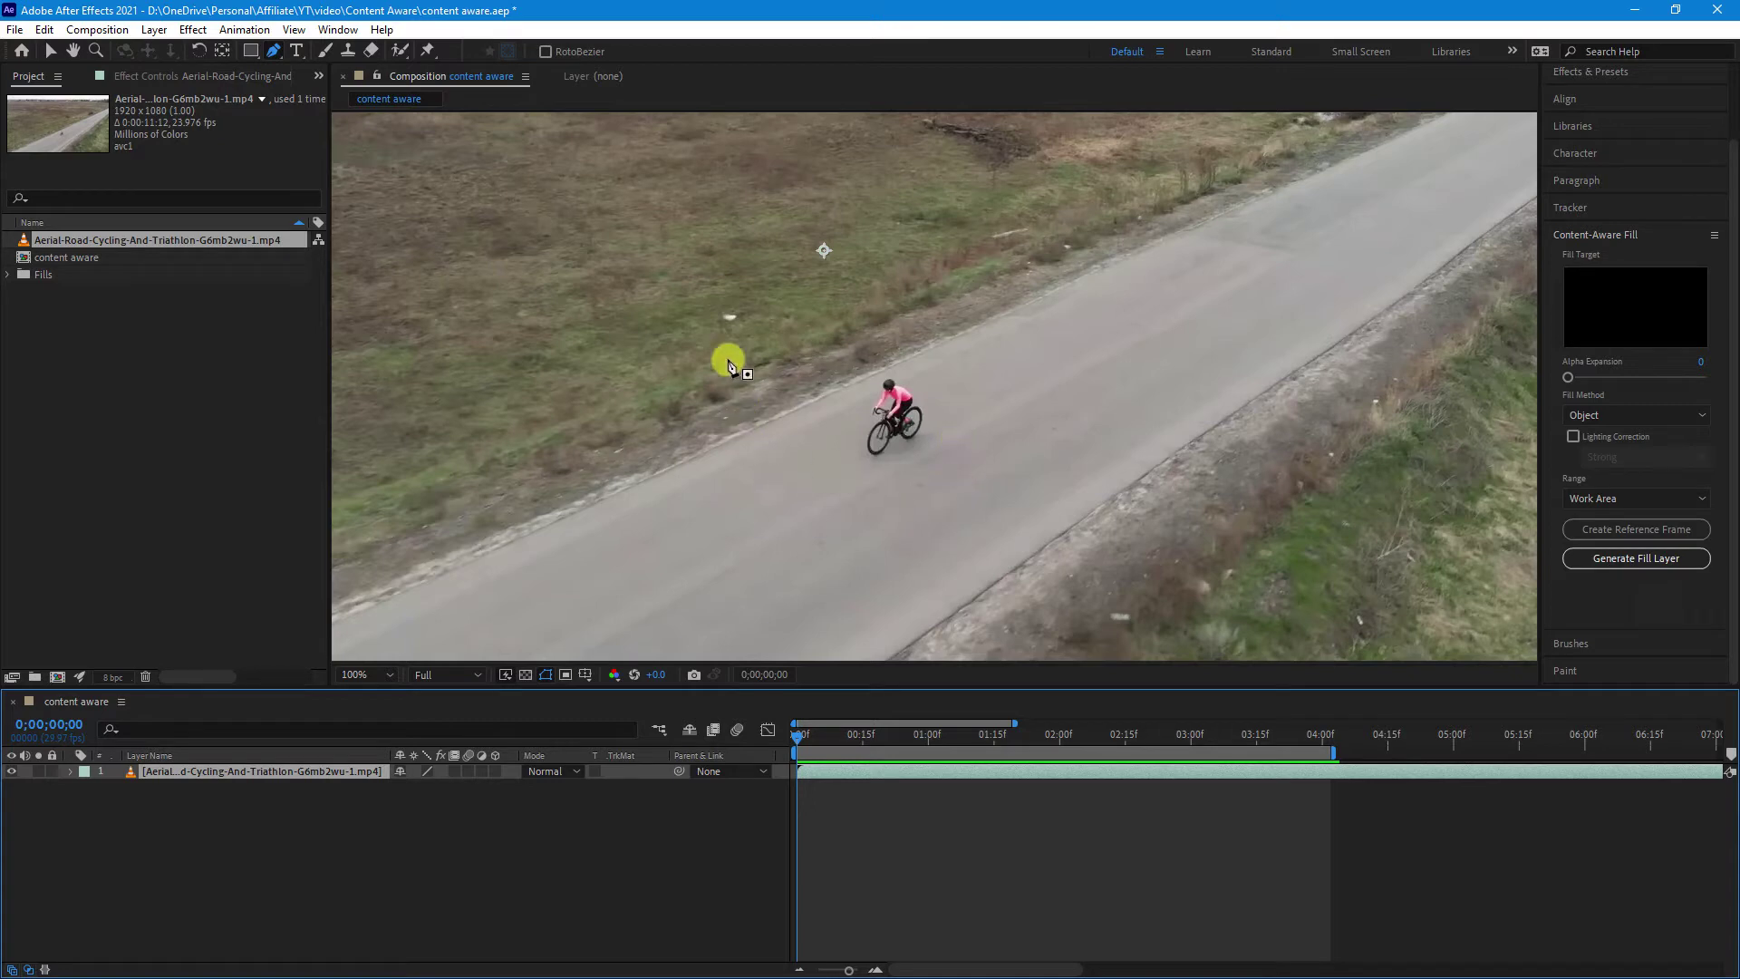
{"action": "key", "text": "period"}
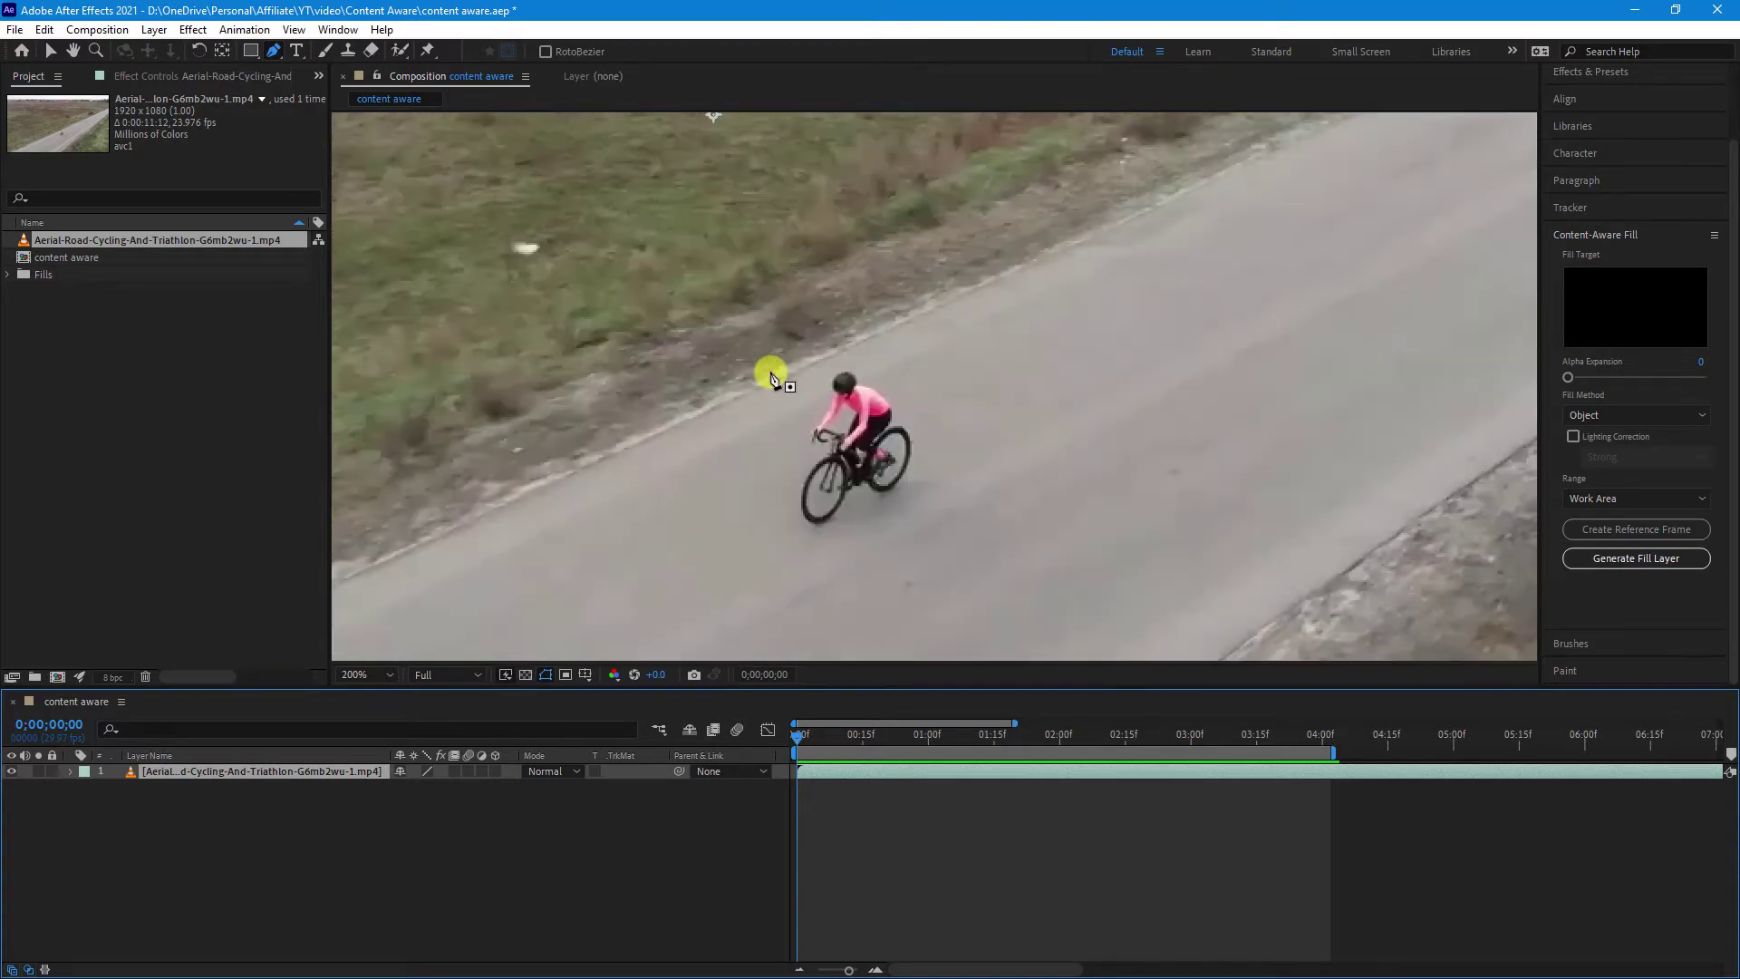
{"action": "left_click", "coordinate": [827, 362]}
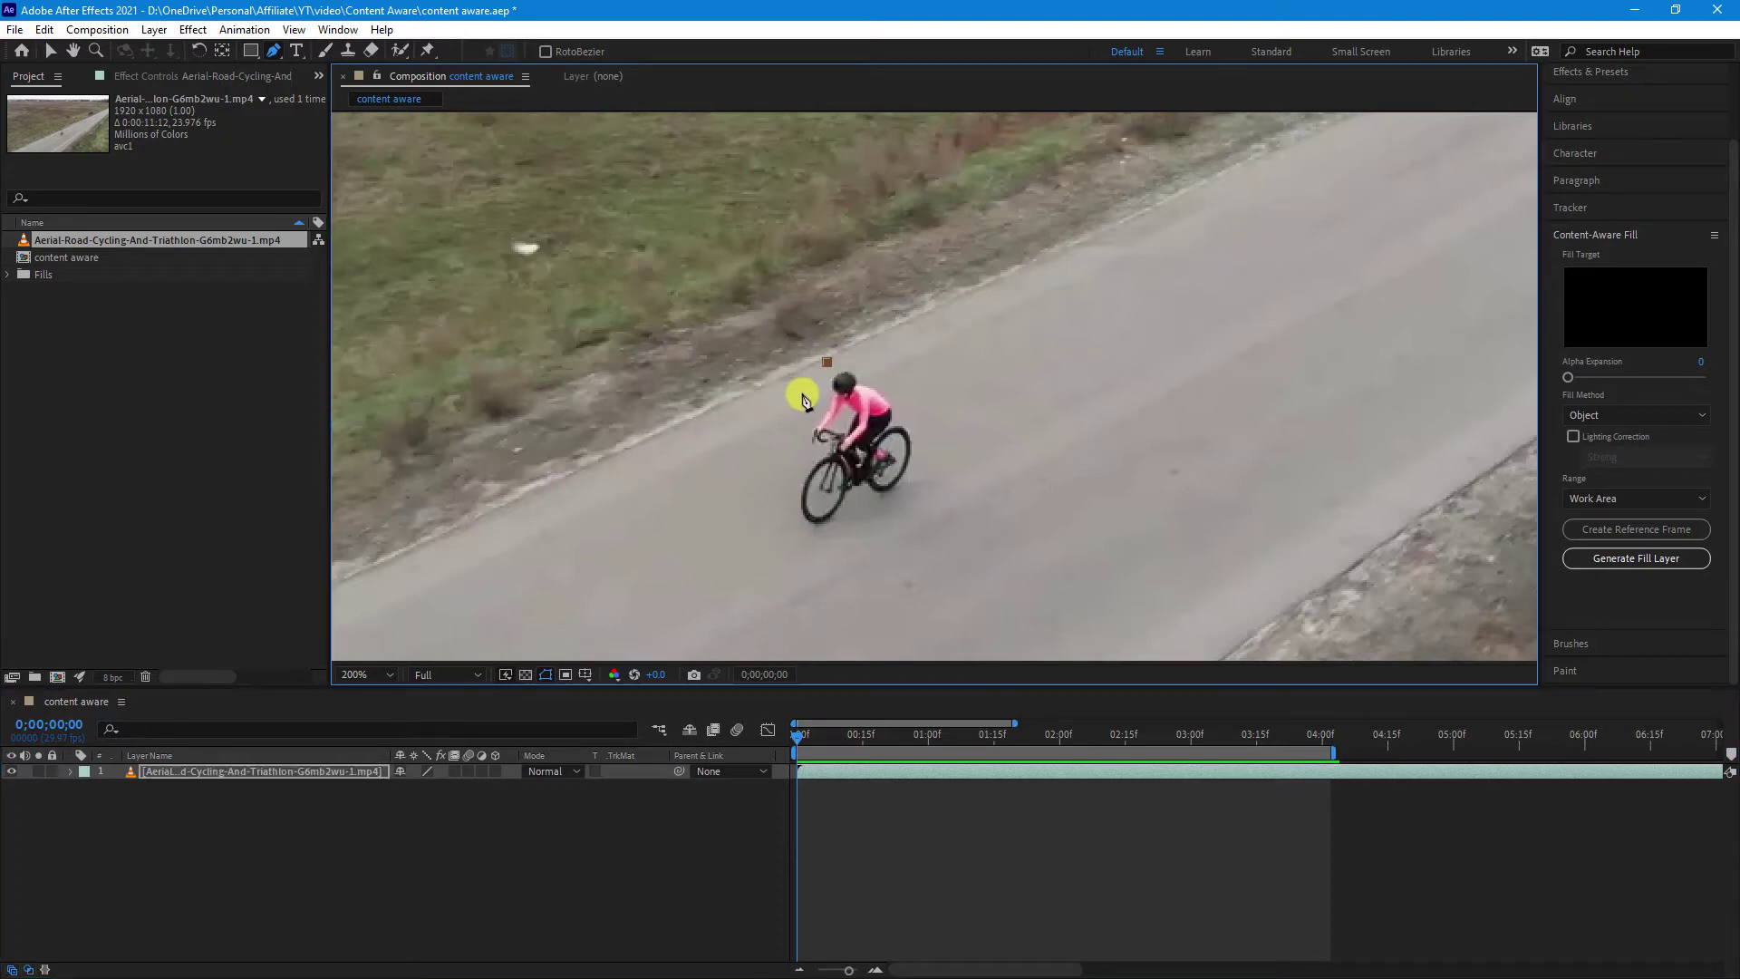
{"action": "left_click", "coordinate": [786, 397]}
{"action": "left_click", "coordinate": [758, 449]}
{"action": "left_click", "coordinate": [756, 528]}
Continue the mask points below and up the right side, closing it at the first point.
{"action": "left_click", "coordinate": [807, 572]}
{"action": "left_click", "coordinate": [899, 552]}
{"action": "left_click", "coordinate": [951, 507]}
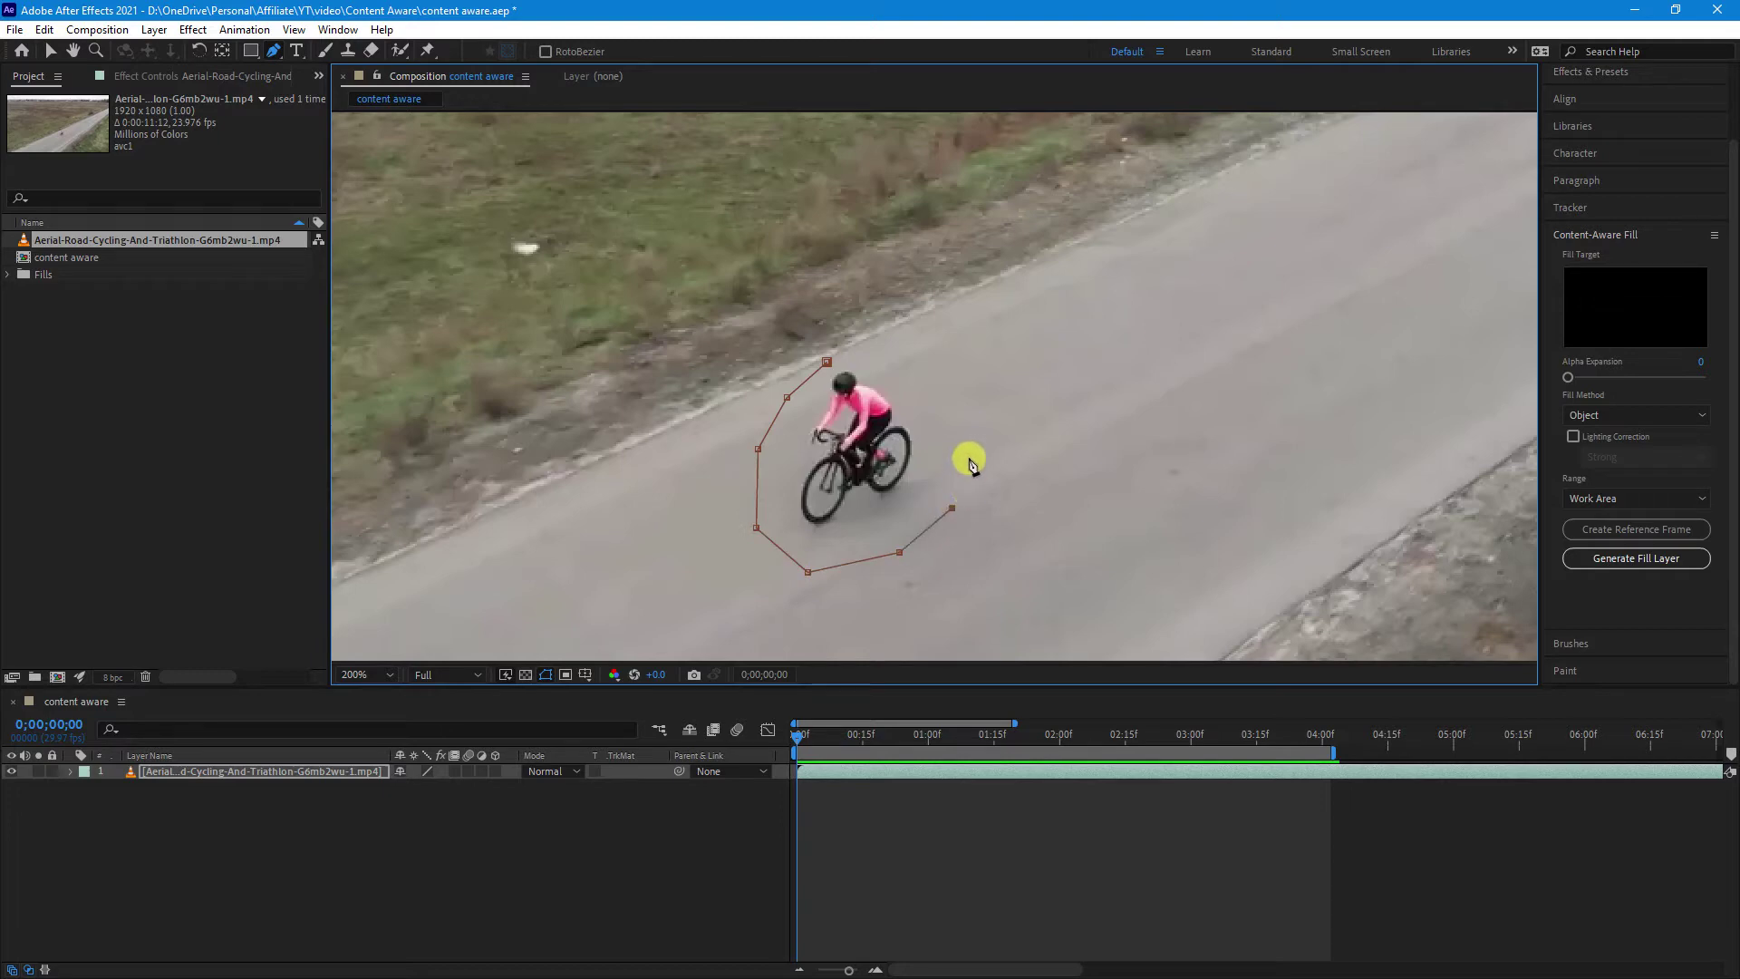
{"action": "left_click", "coordinate": [968, 452]}
{"action": "left_click", "coordinate": [952, 390]}
{"action": "left_click", "coordinate": [906, 361]}
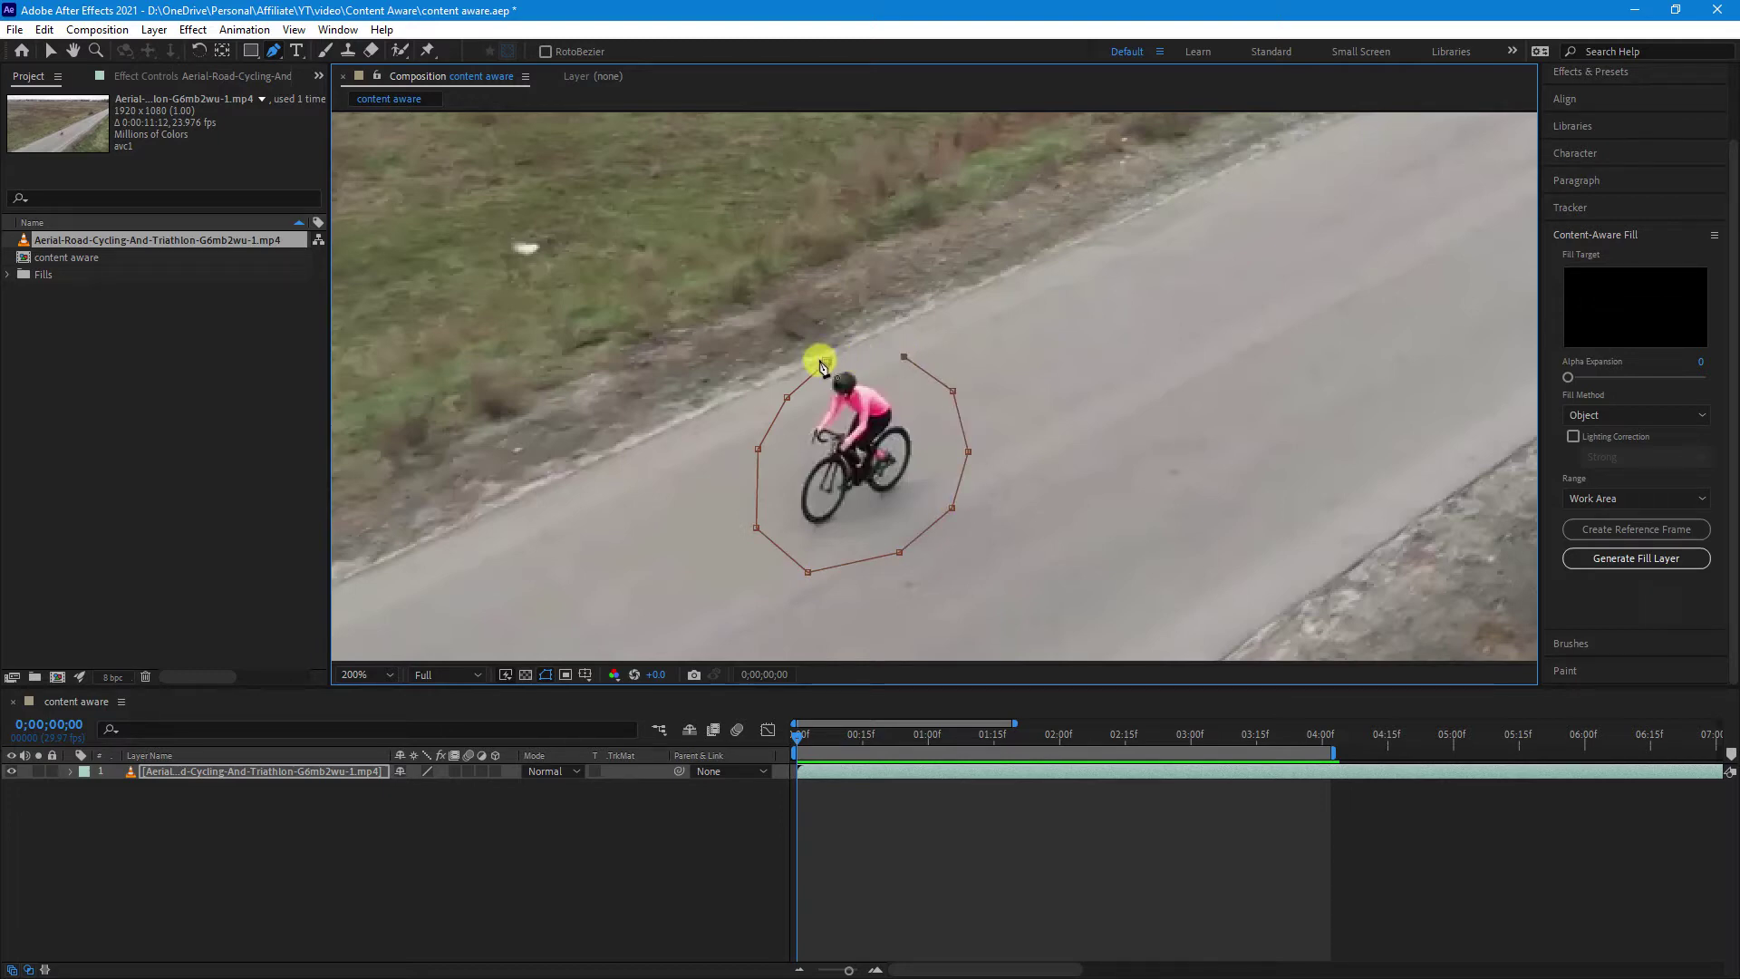
{"action": "left_click", "coordinate": [861, 350]}
{"action": "left_click", "coordinate": [827, 363]}
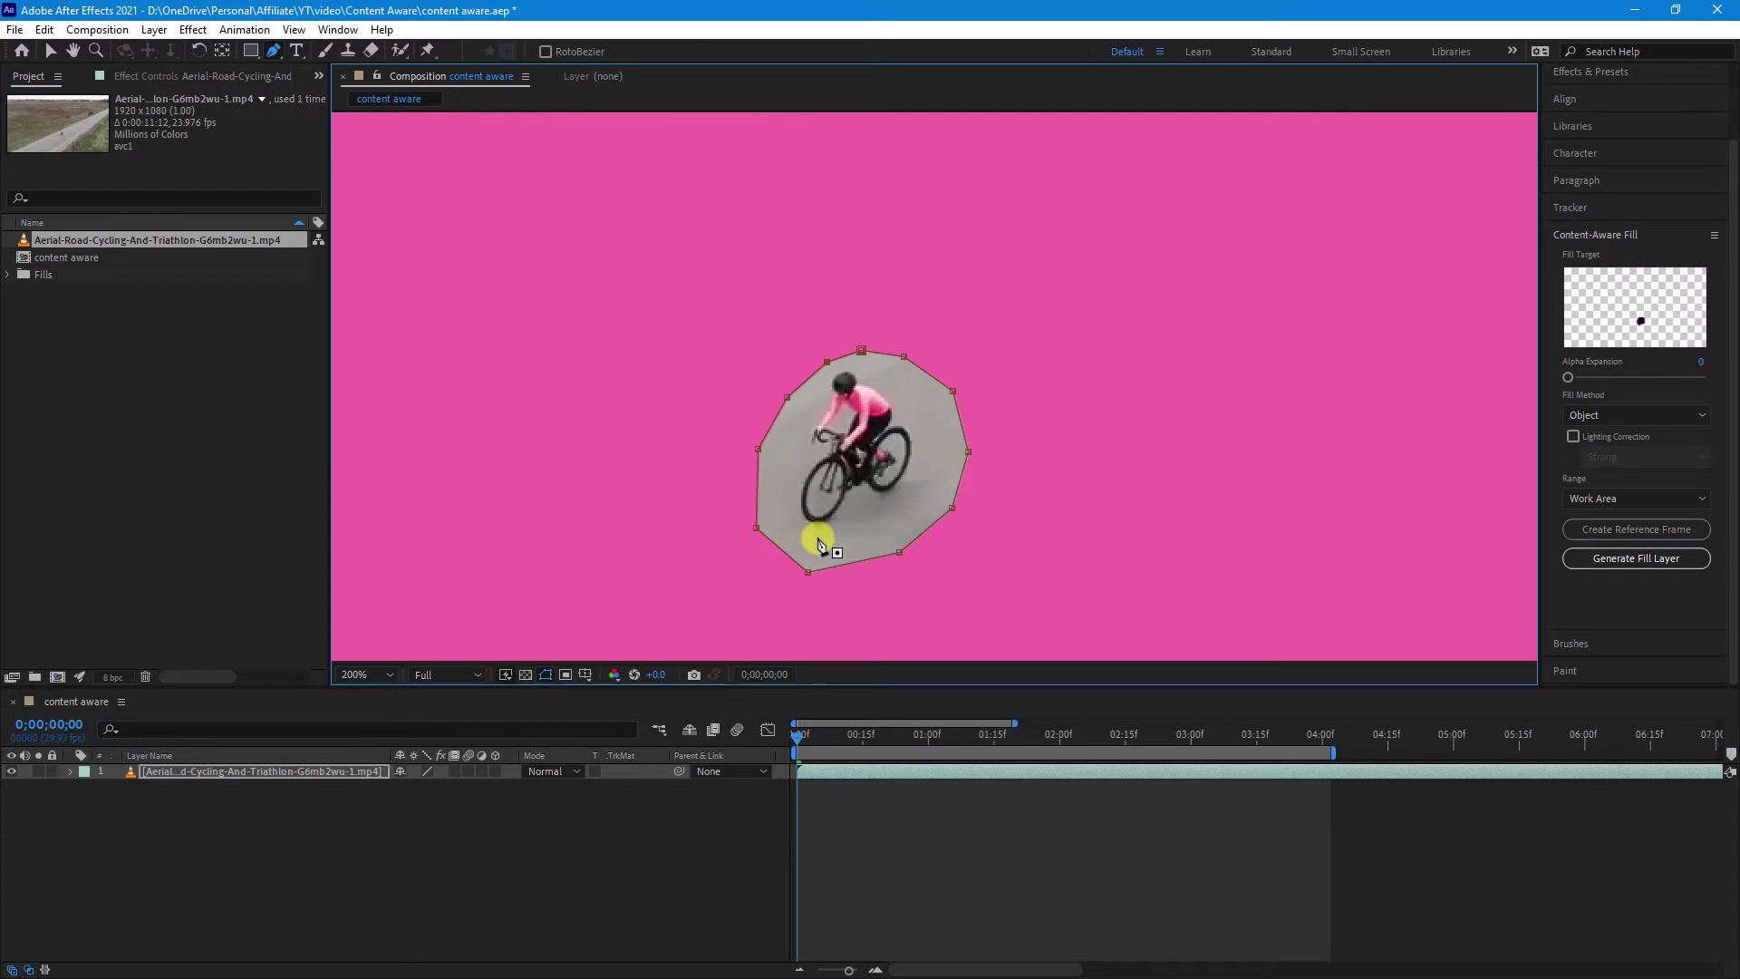
Expand Masks > Mask 1 and set a Mask Path keyframe at frame 0.
{"action": "left_click", "coordinate": [70, 772]}
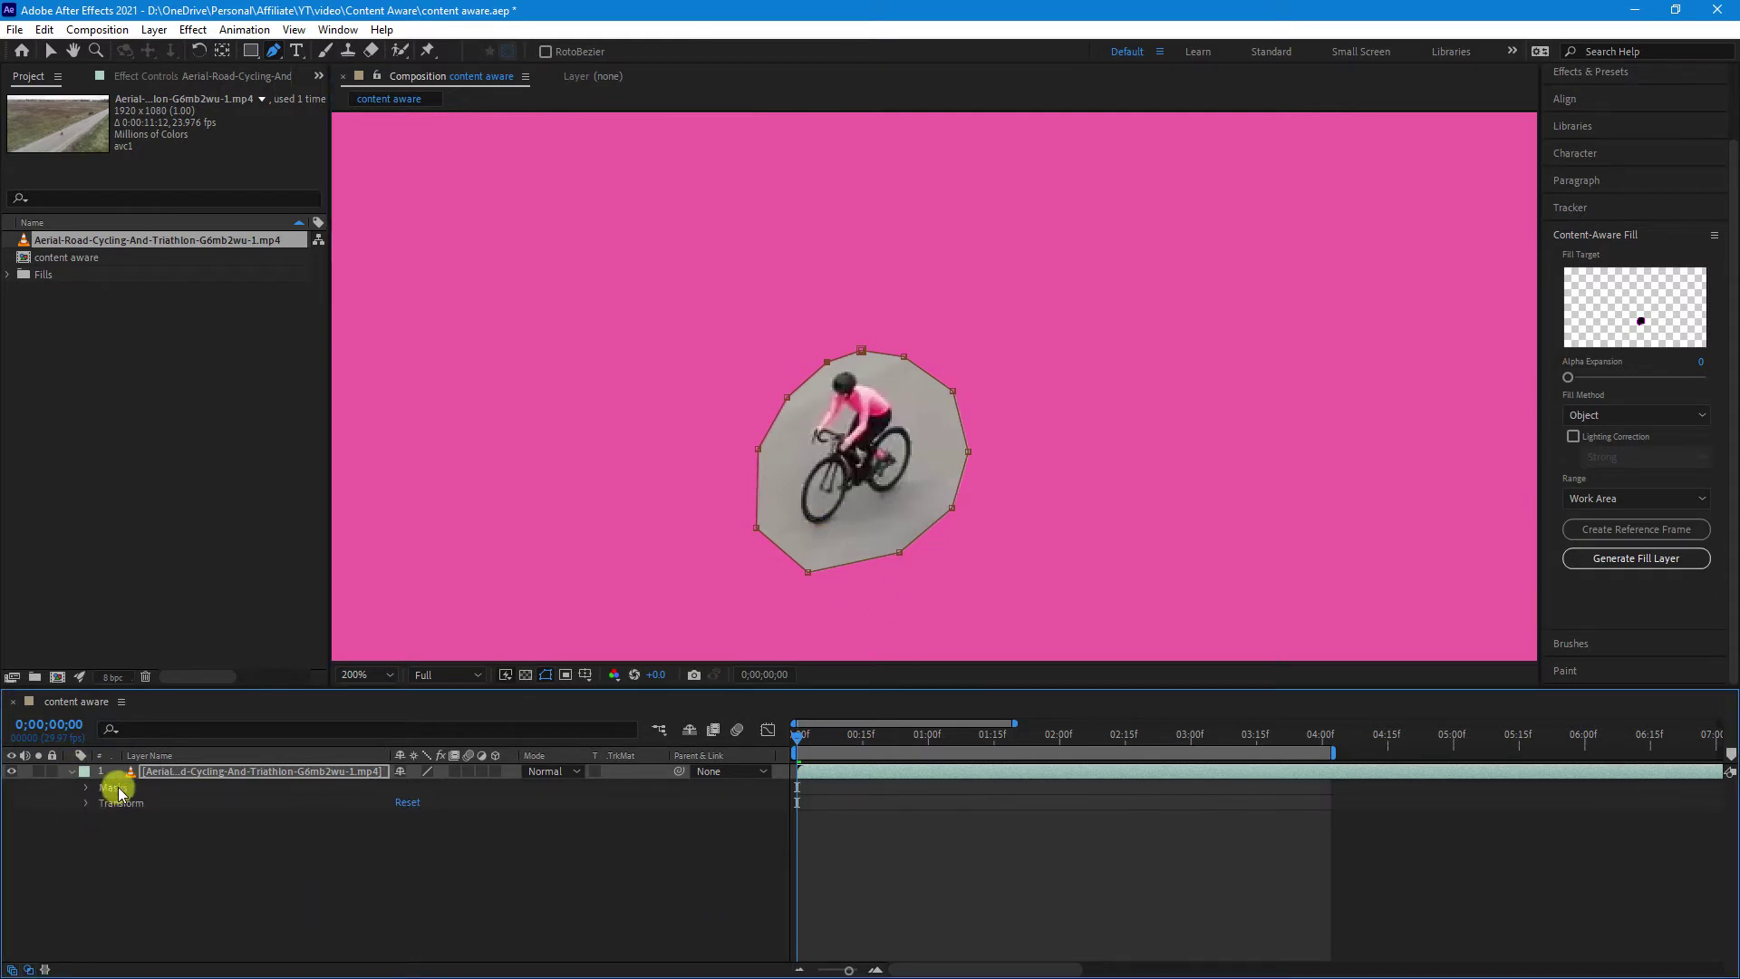
{"action": "left_click", "coordinate": [84, 787]}
{"action": "left_click", "coordinate": [87, 789]}
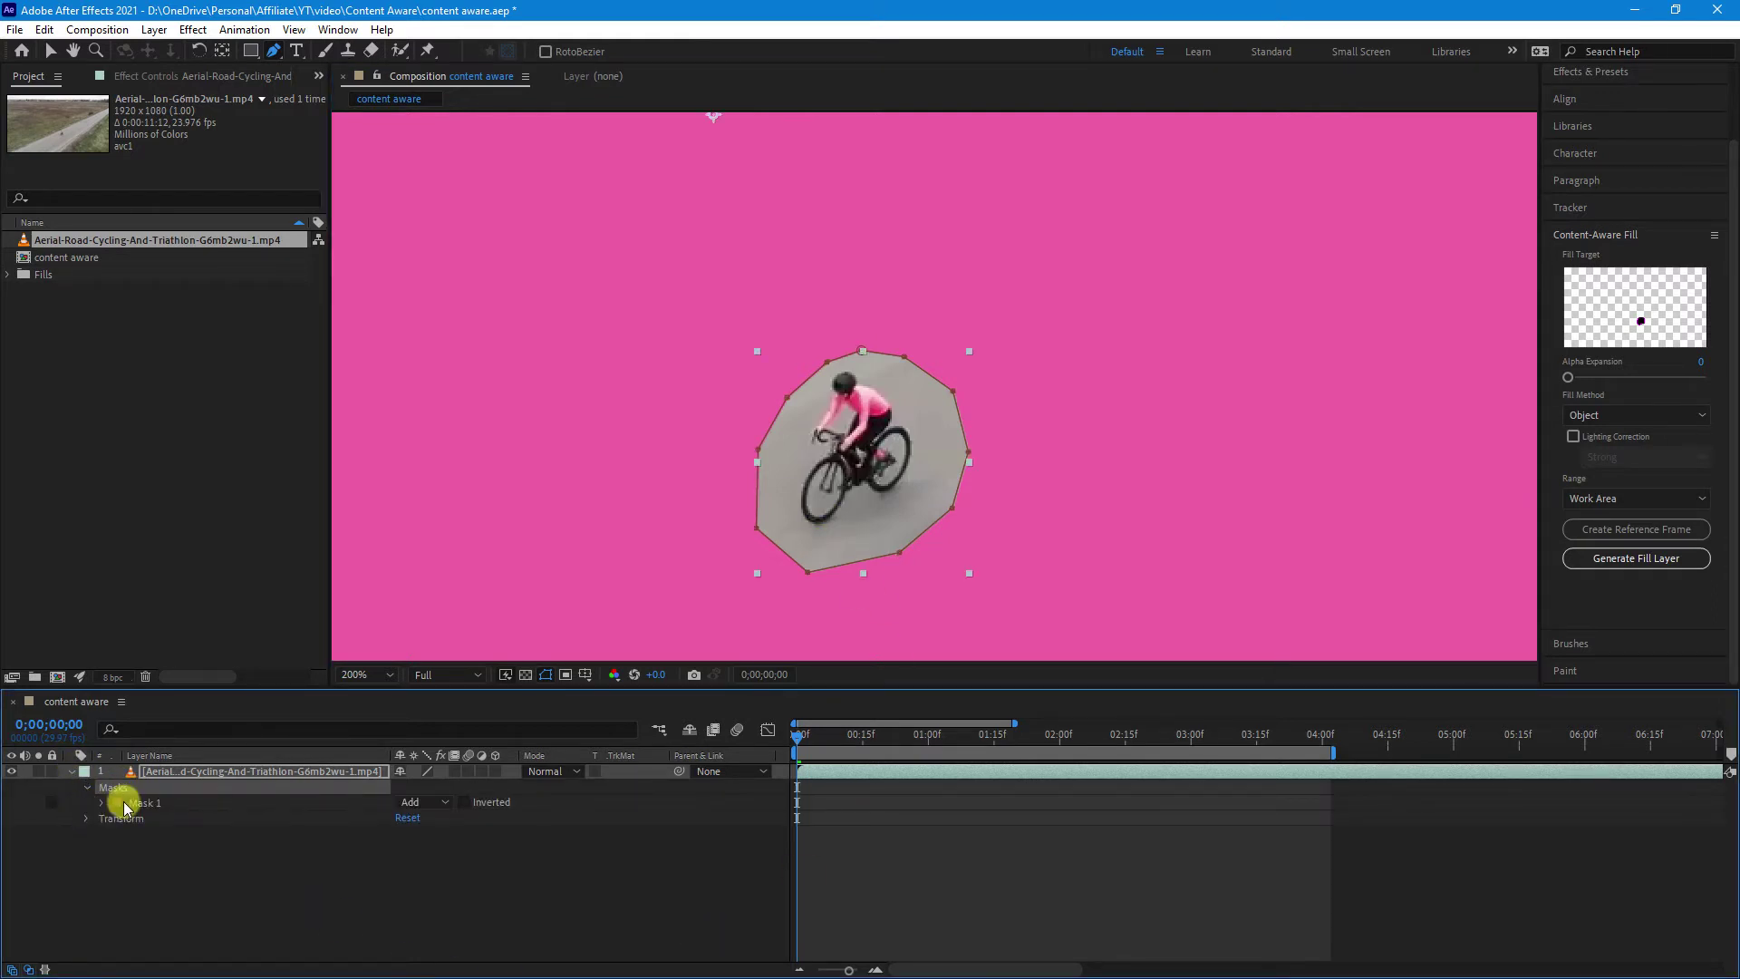
{"action": "left_click", "coordinate": [136, 803]}
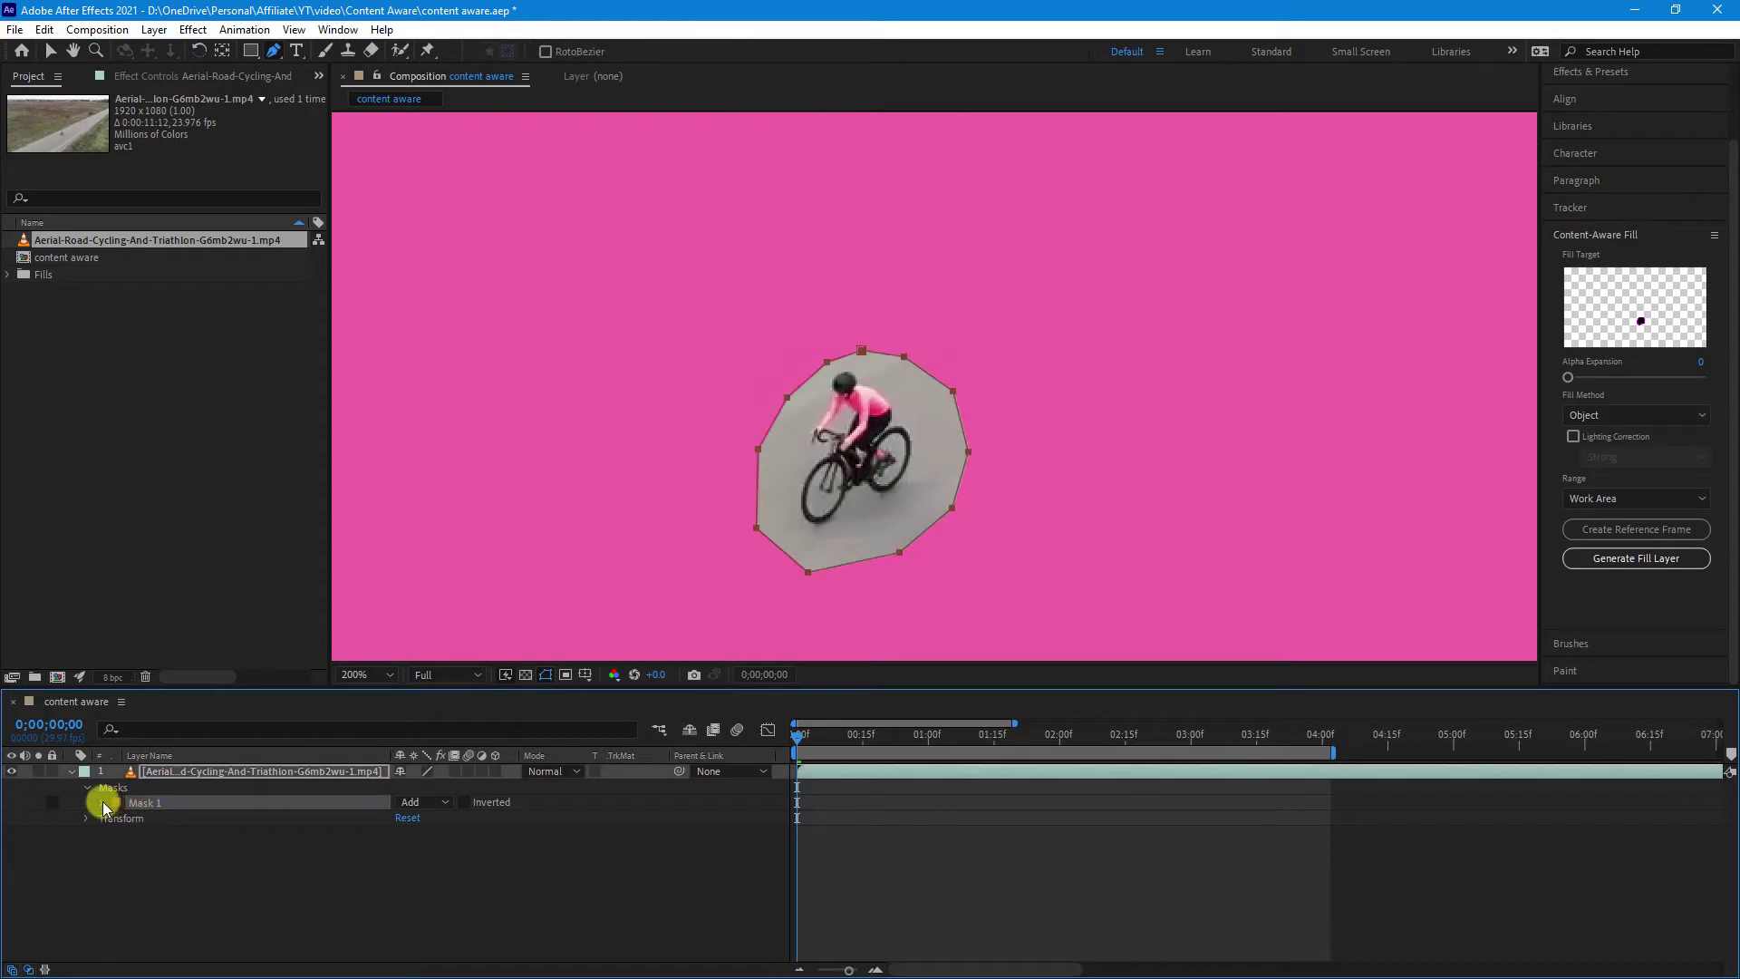
{"action": "left_click", "coordinate": [103, 803]}
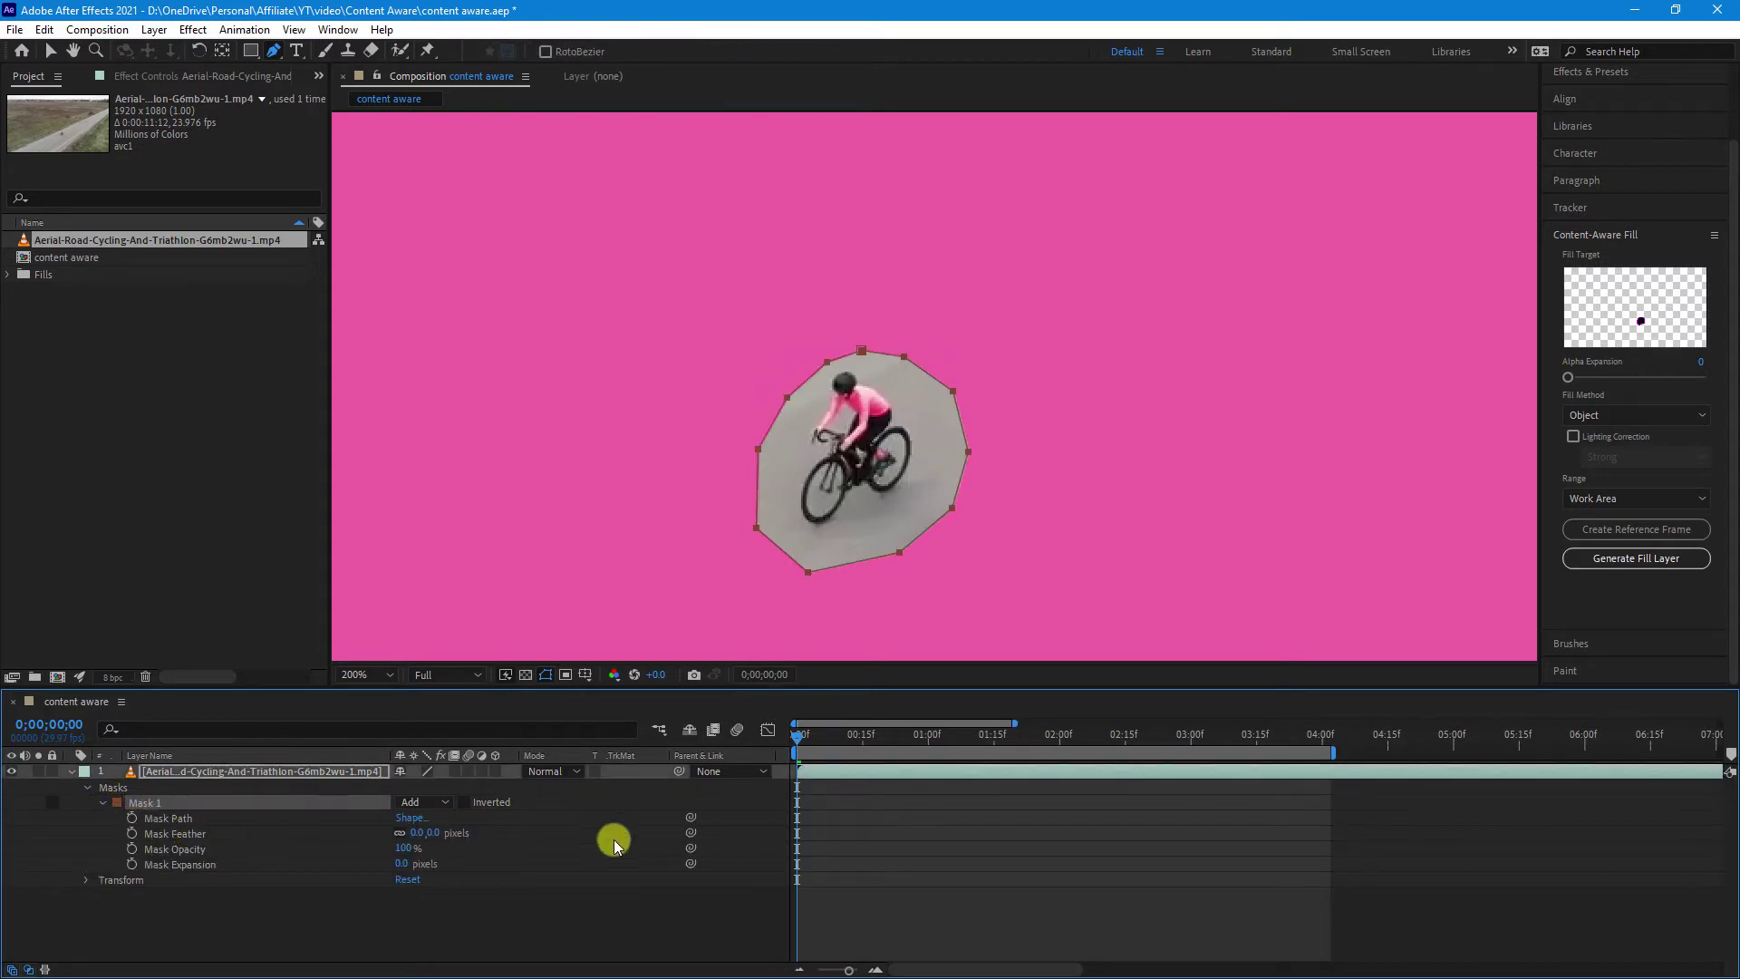
{"action": "left_click", "coordinate": [132, 819]}
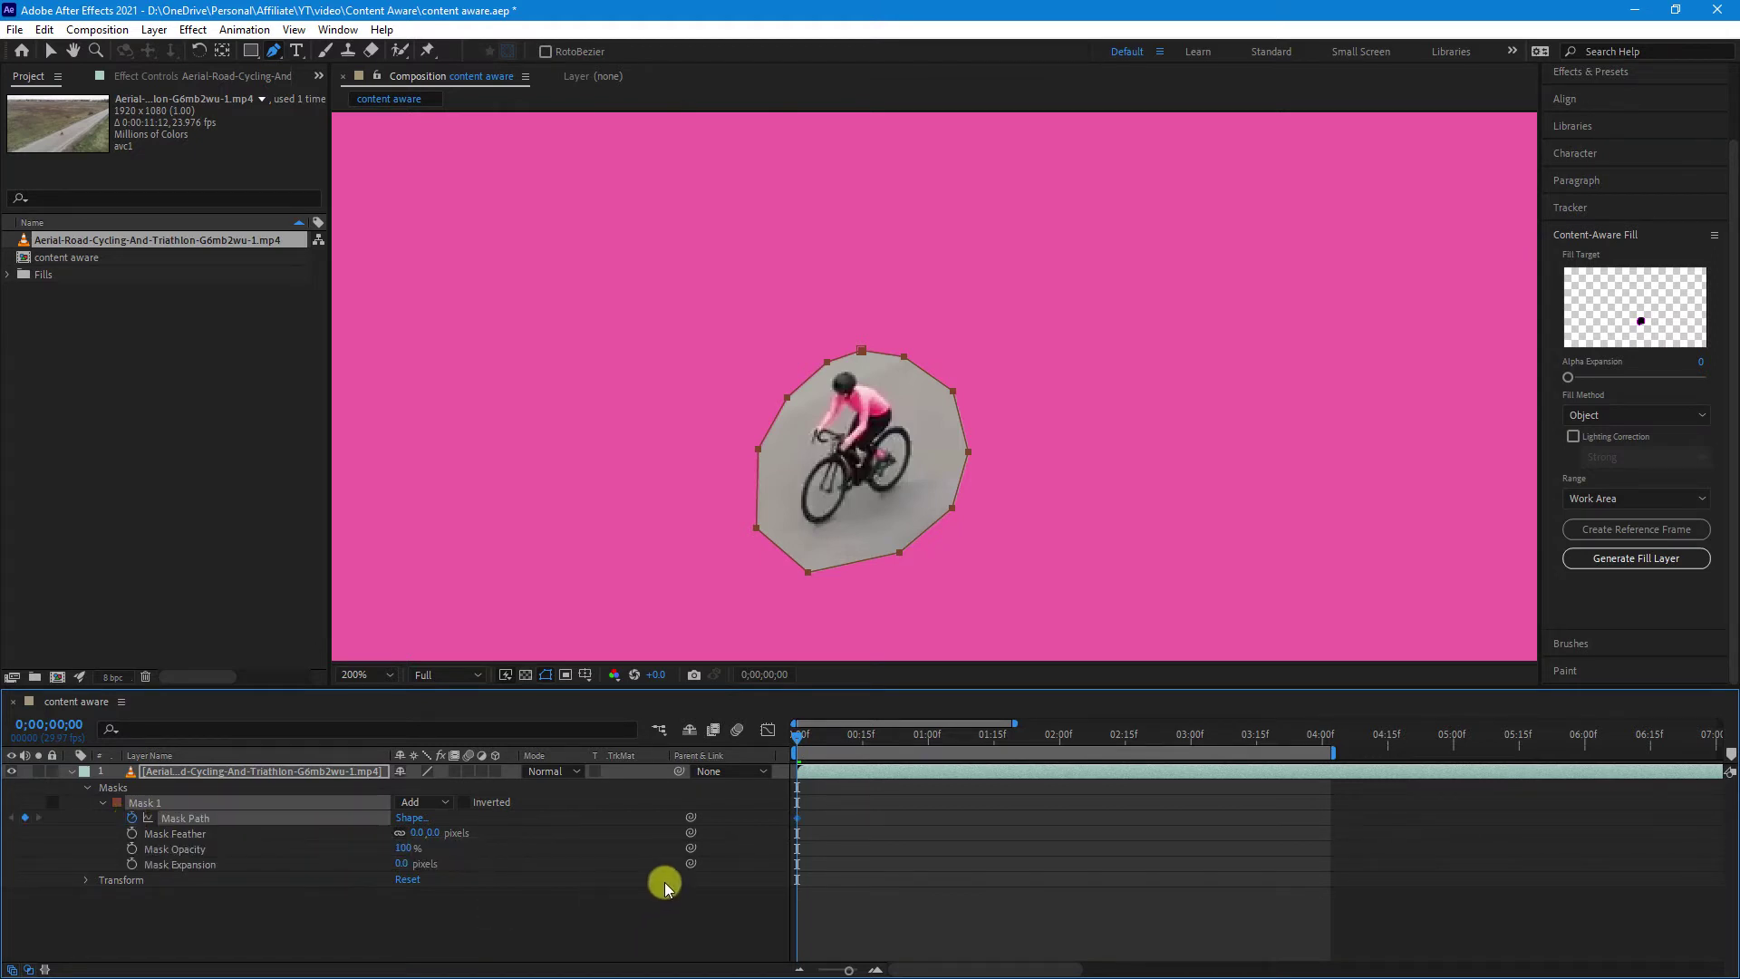
Change the Mask 1 mode from Add to None.
{"action": "left_click", "coordinate": [424, 899]}
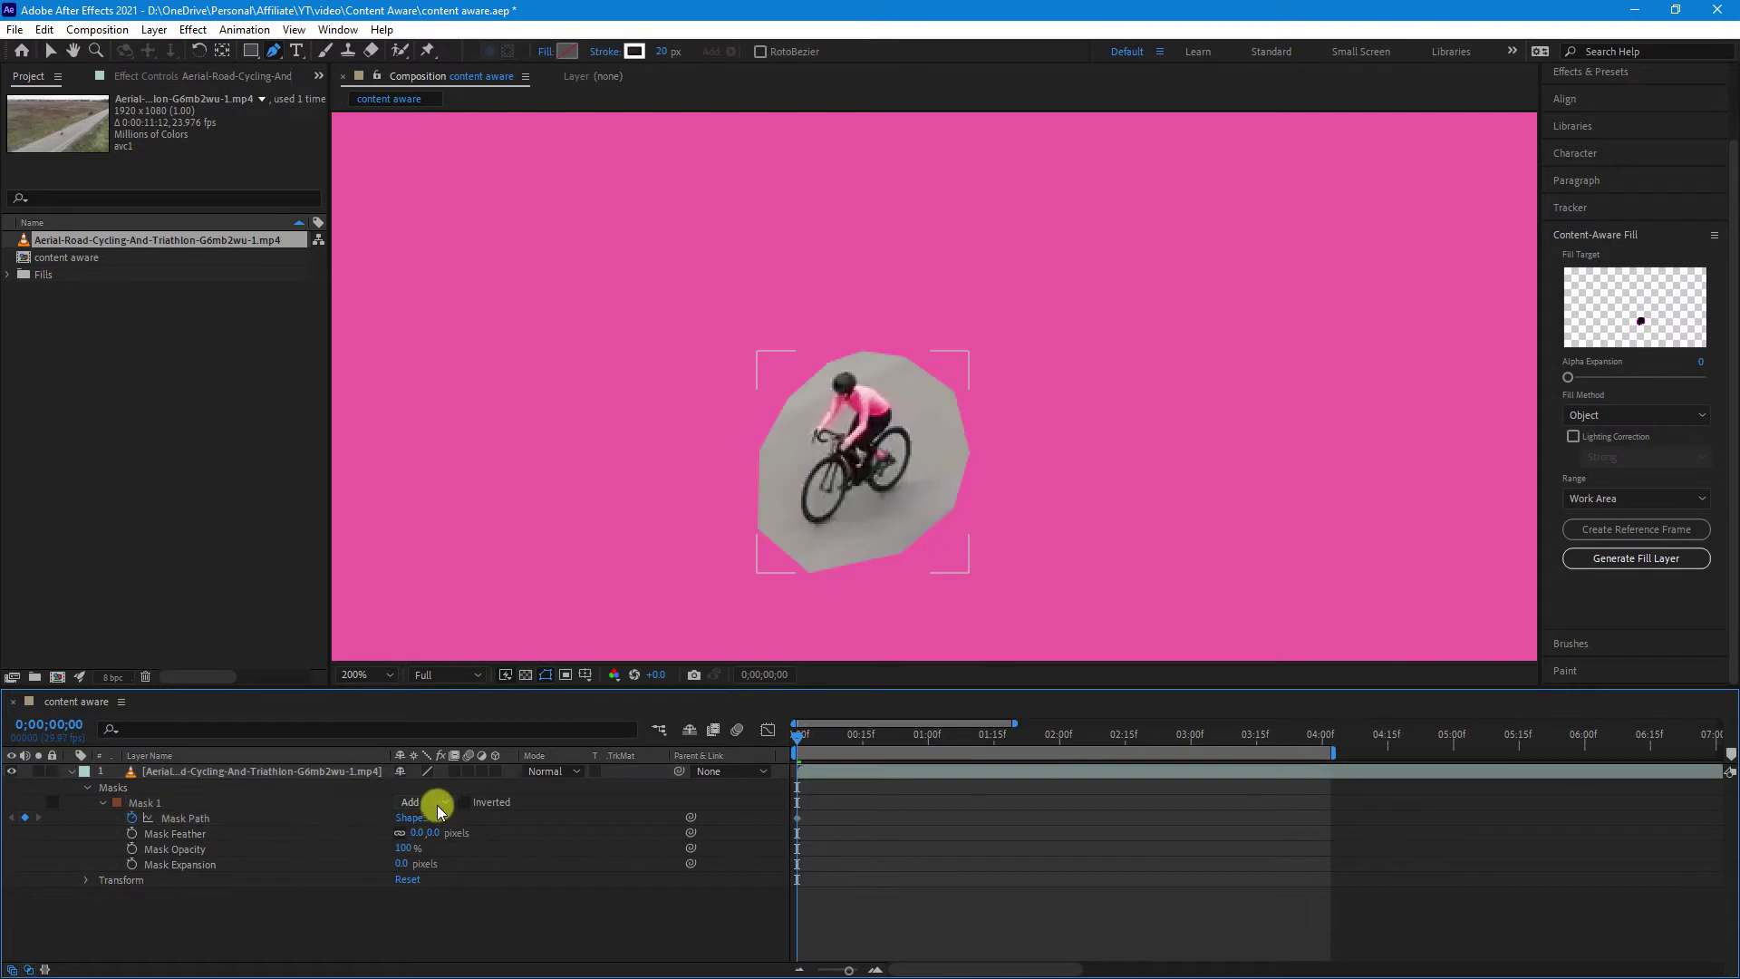
{"action": "left_click", "coordinate": [440, 804]}
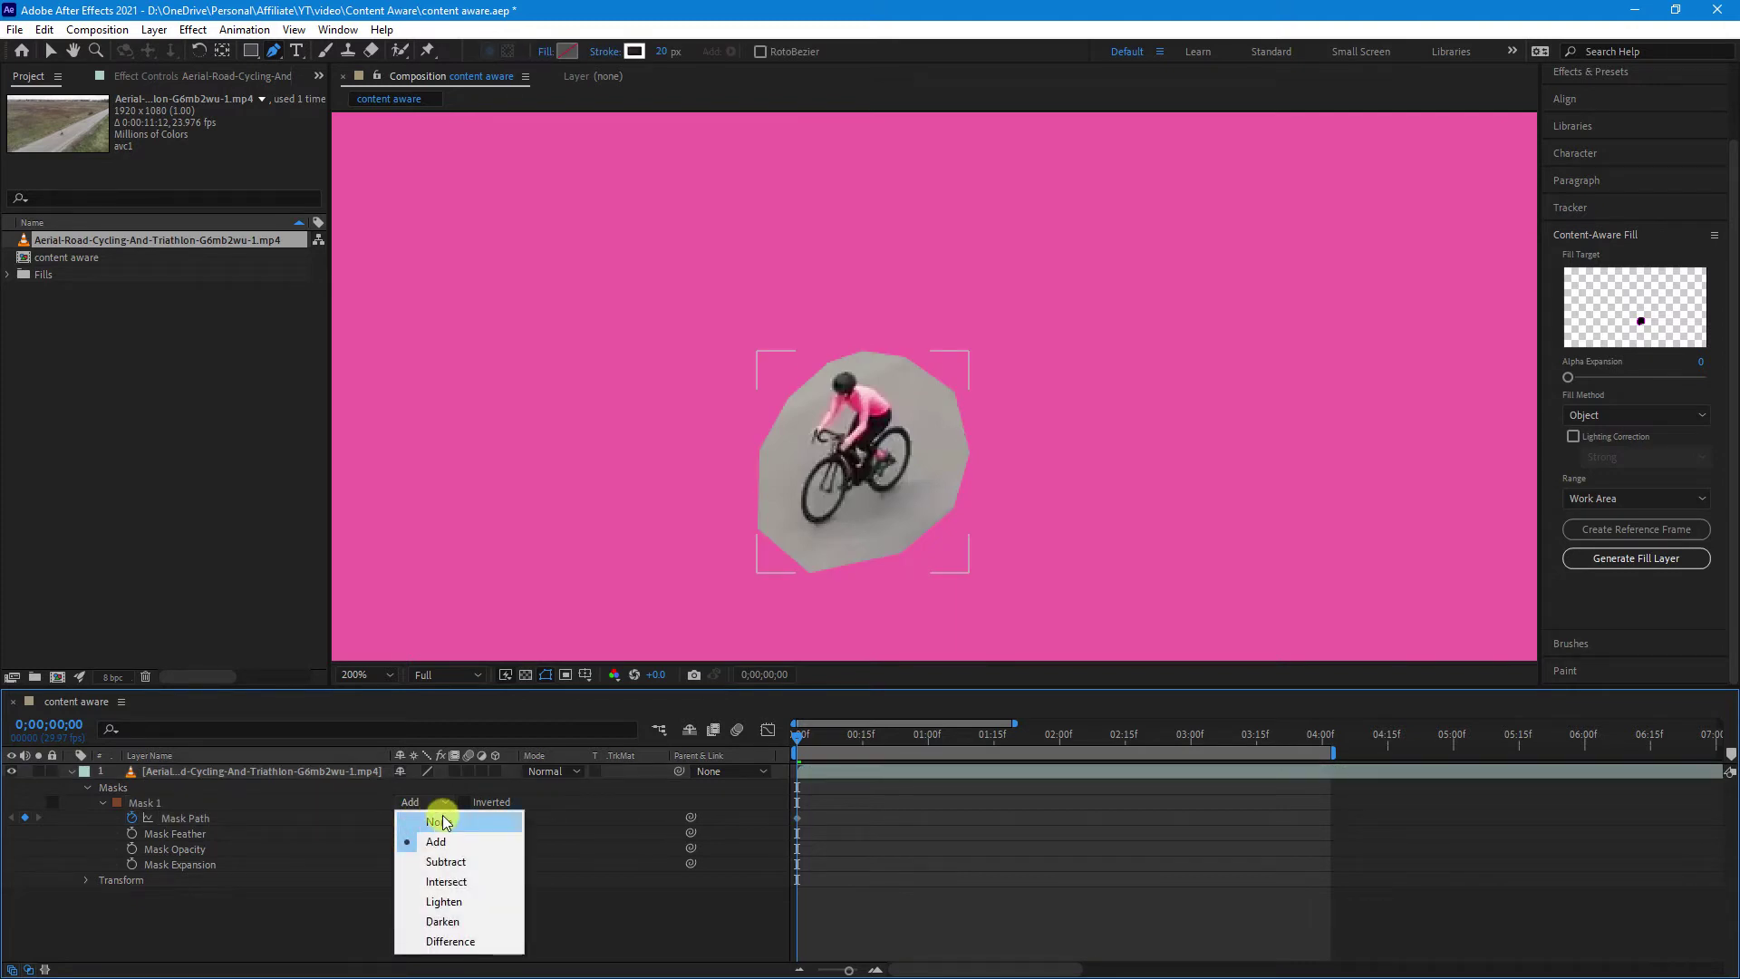
{"action": "left_click", "coordinate": [442, 816]}
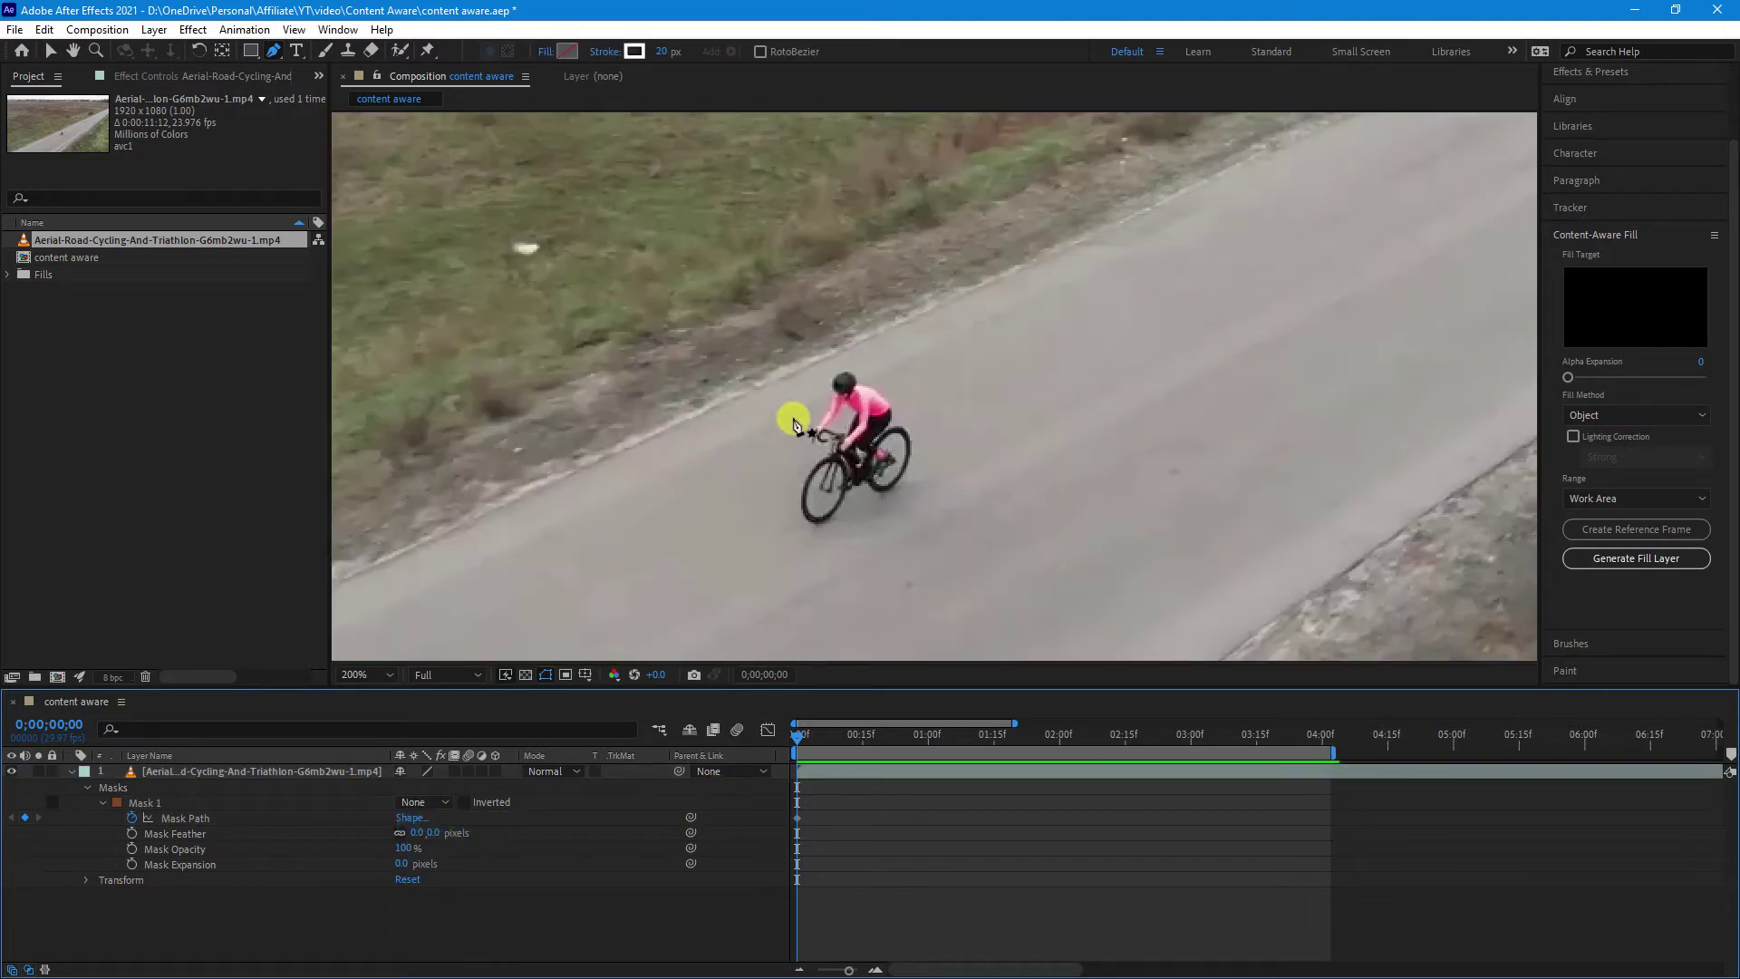
{"action": "scroll", "coordinate": [782, 430], "scroll_direction": "down", "scroll_amount": 2}
At 0;00;23, move Mask 1 right over the cyclist to add a Mask Path keyframe.
{"action": "left_click", "coordinate": [798, 771]}
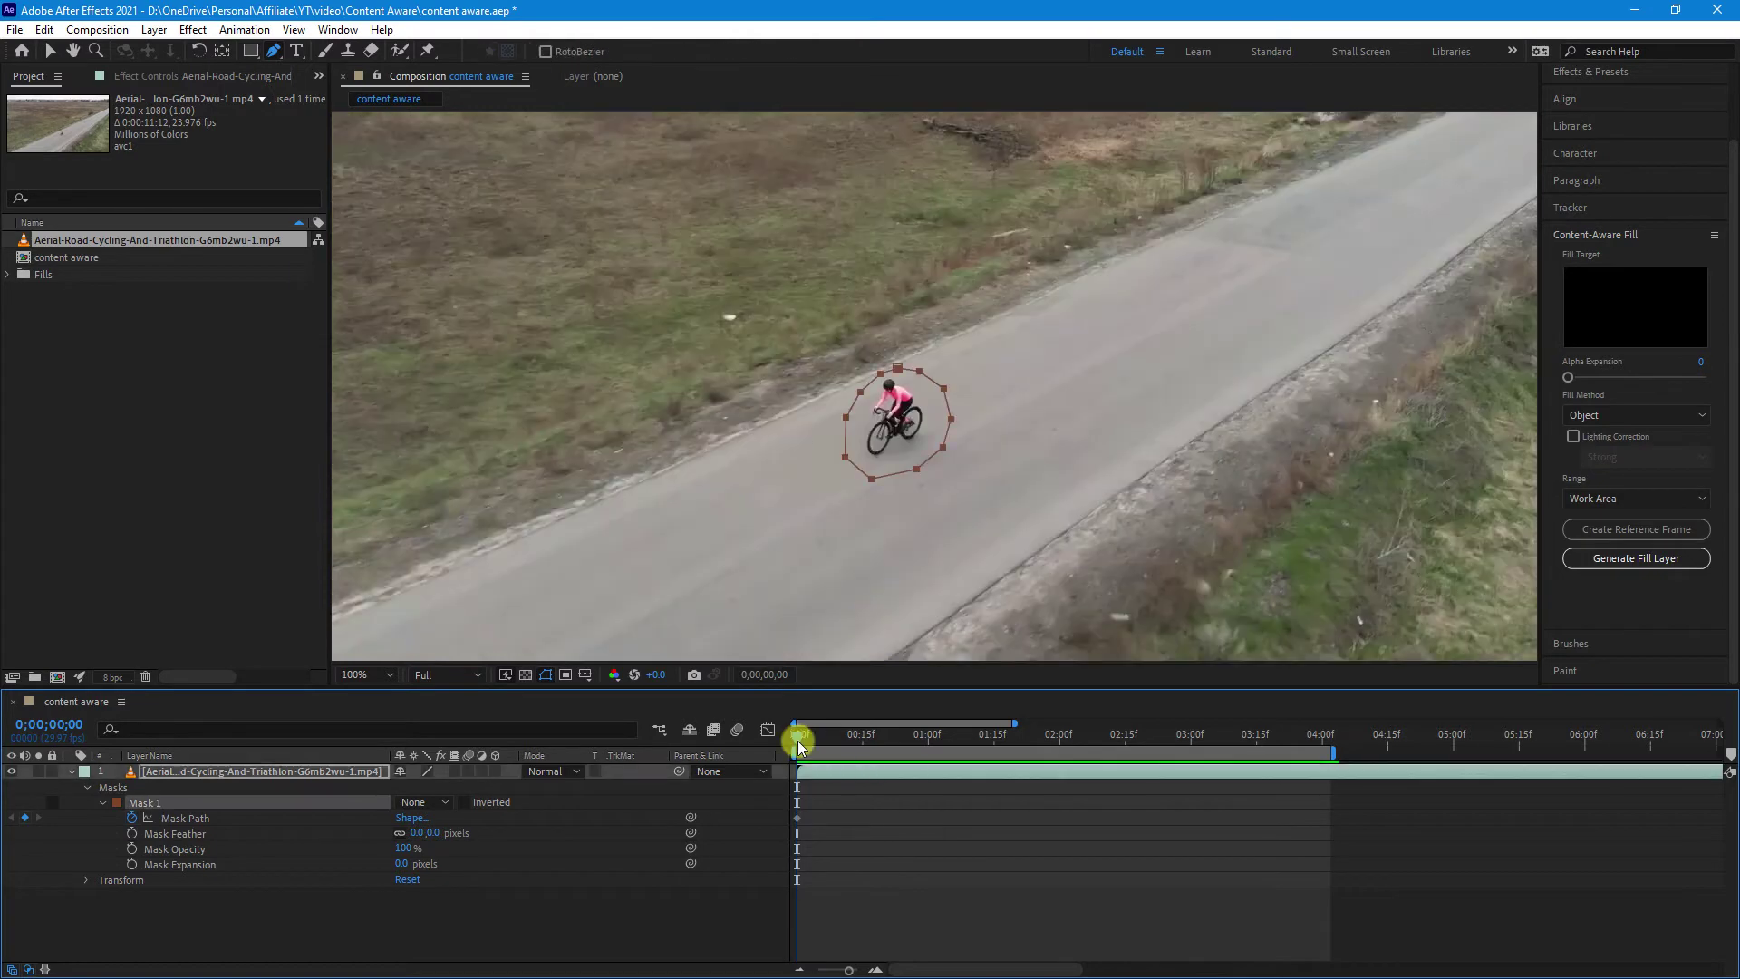
{"action": "left_click_drag", "start_coordinate": [802, 742], "coordinate": [897, 775]}
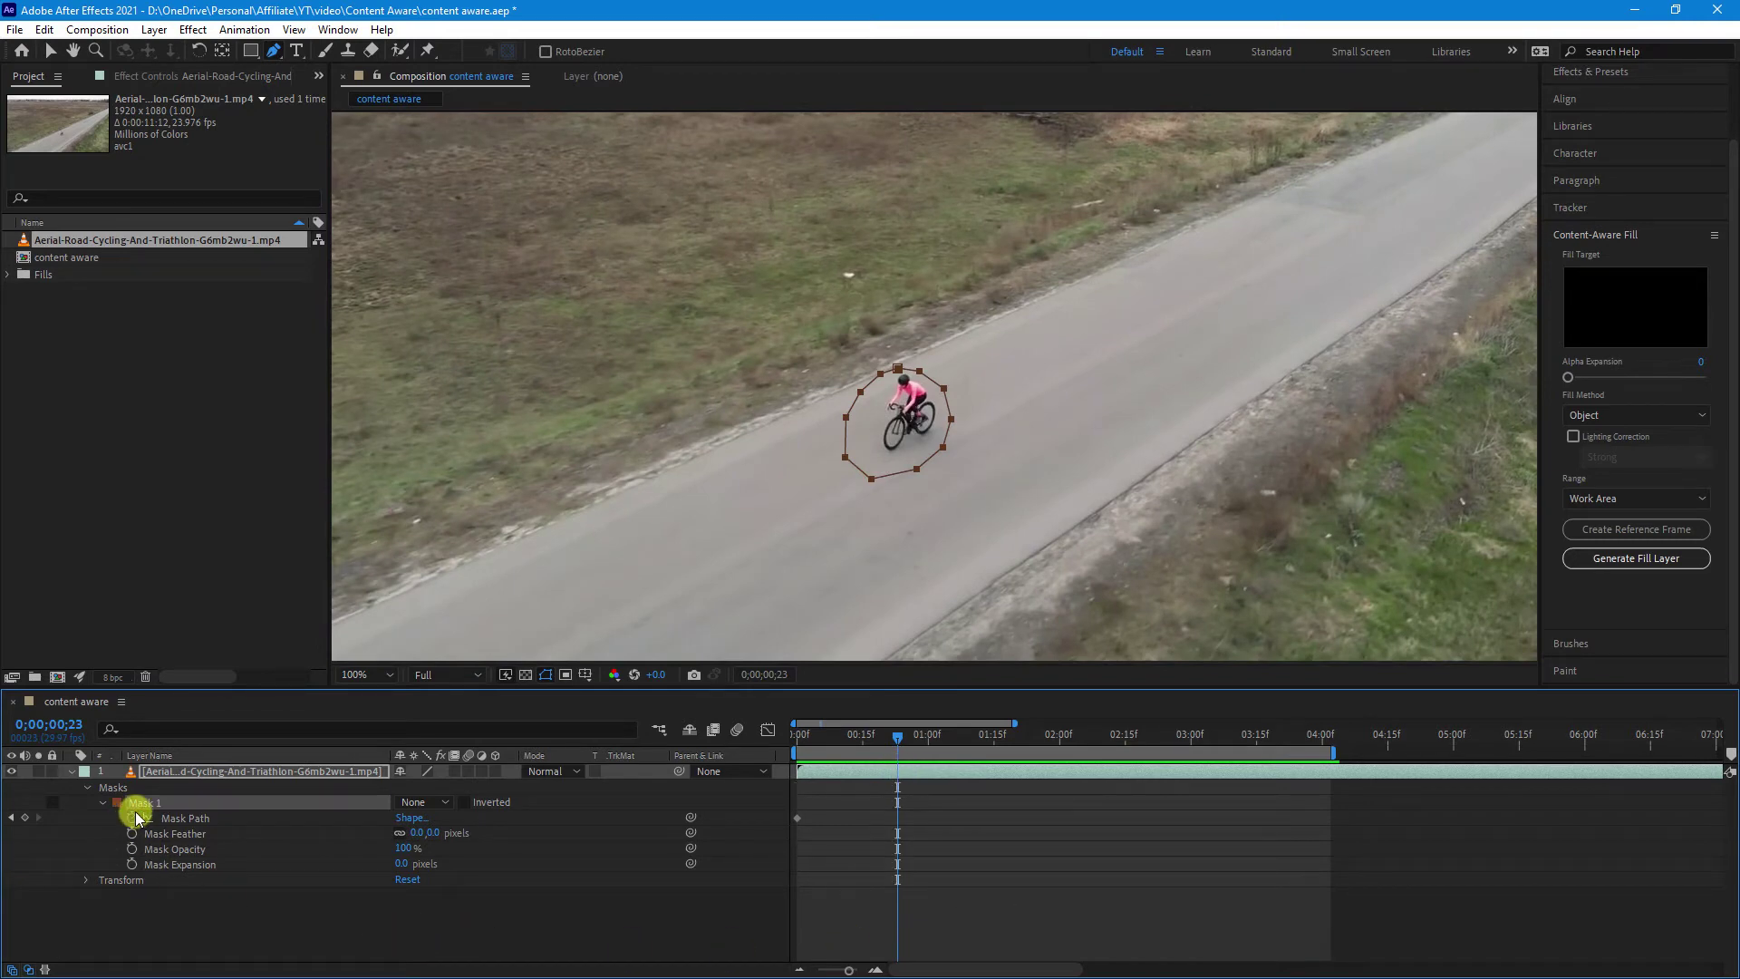
{"action": "left_click", "coordinate": [159, 919]}
{"action": "left_click", "coordinate": [155, 802]}
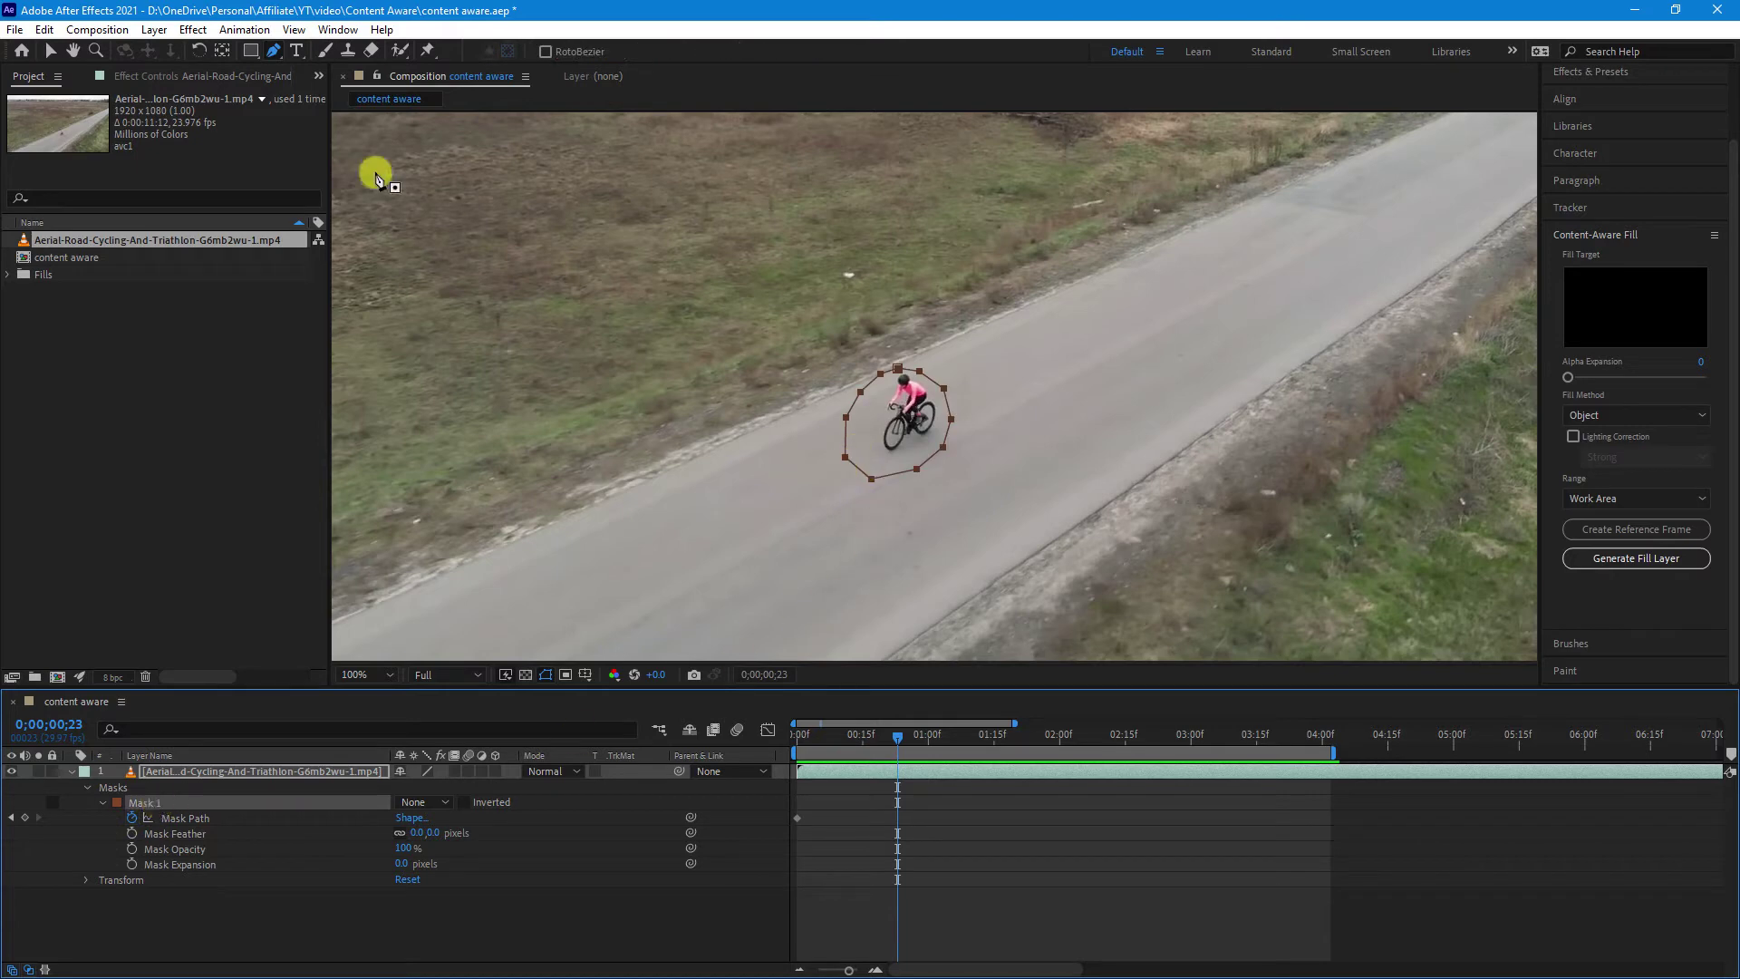
{"action": "left_click", "coordinate": [47, 51]}
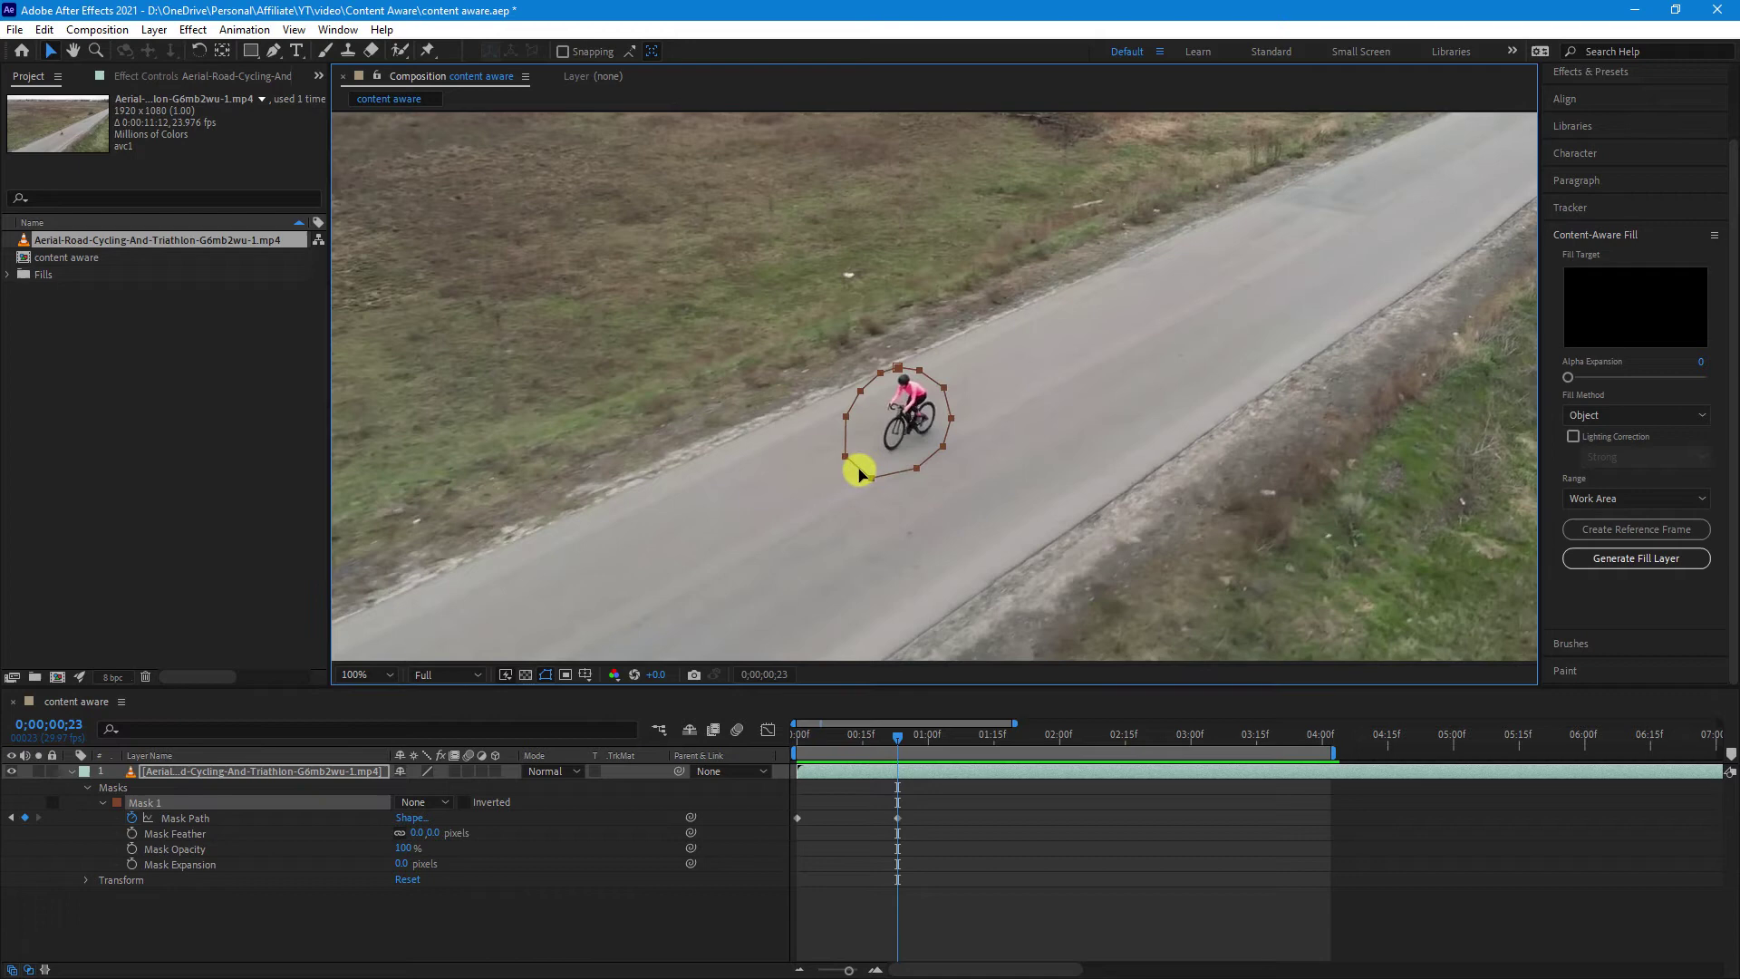
{"action": "left_click_drag", "start_coordinate": [860, 472], "coordinate": [875, 480]}
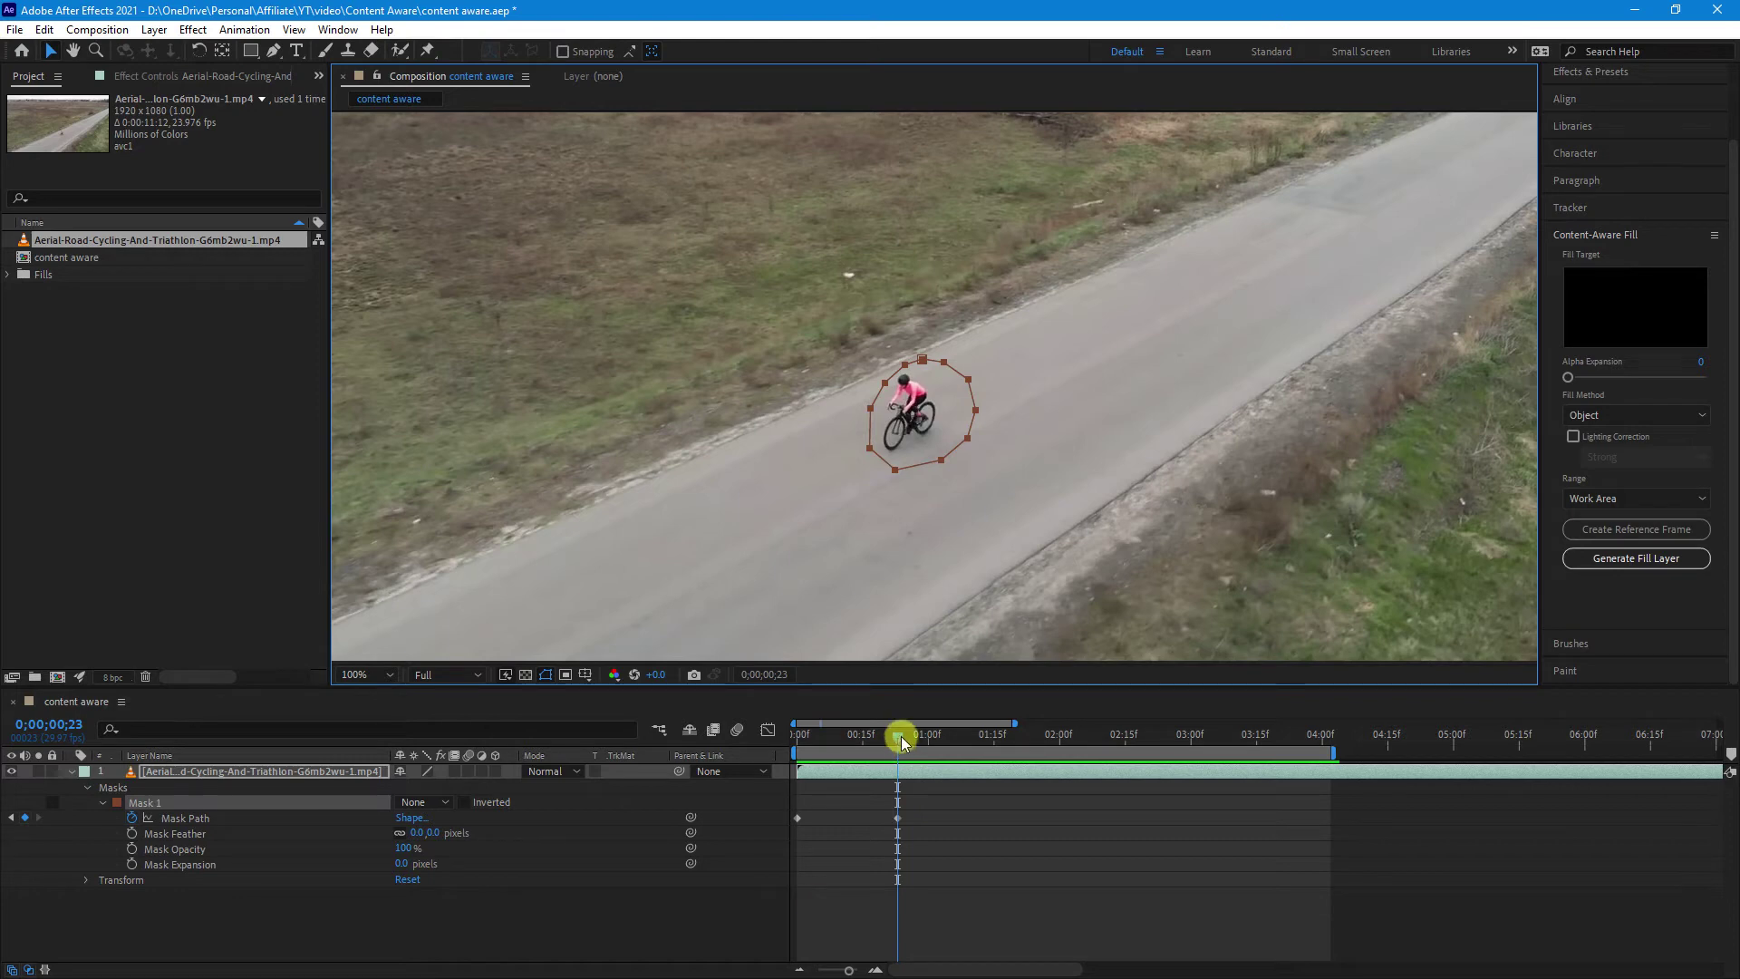
At 0;01;14, adjust the mask around the cyclist for another keyframe.
{"action": "left_click_drag", "start_coordinate": [901, 736], "coordinate": [989, 737]}
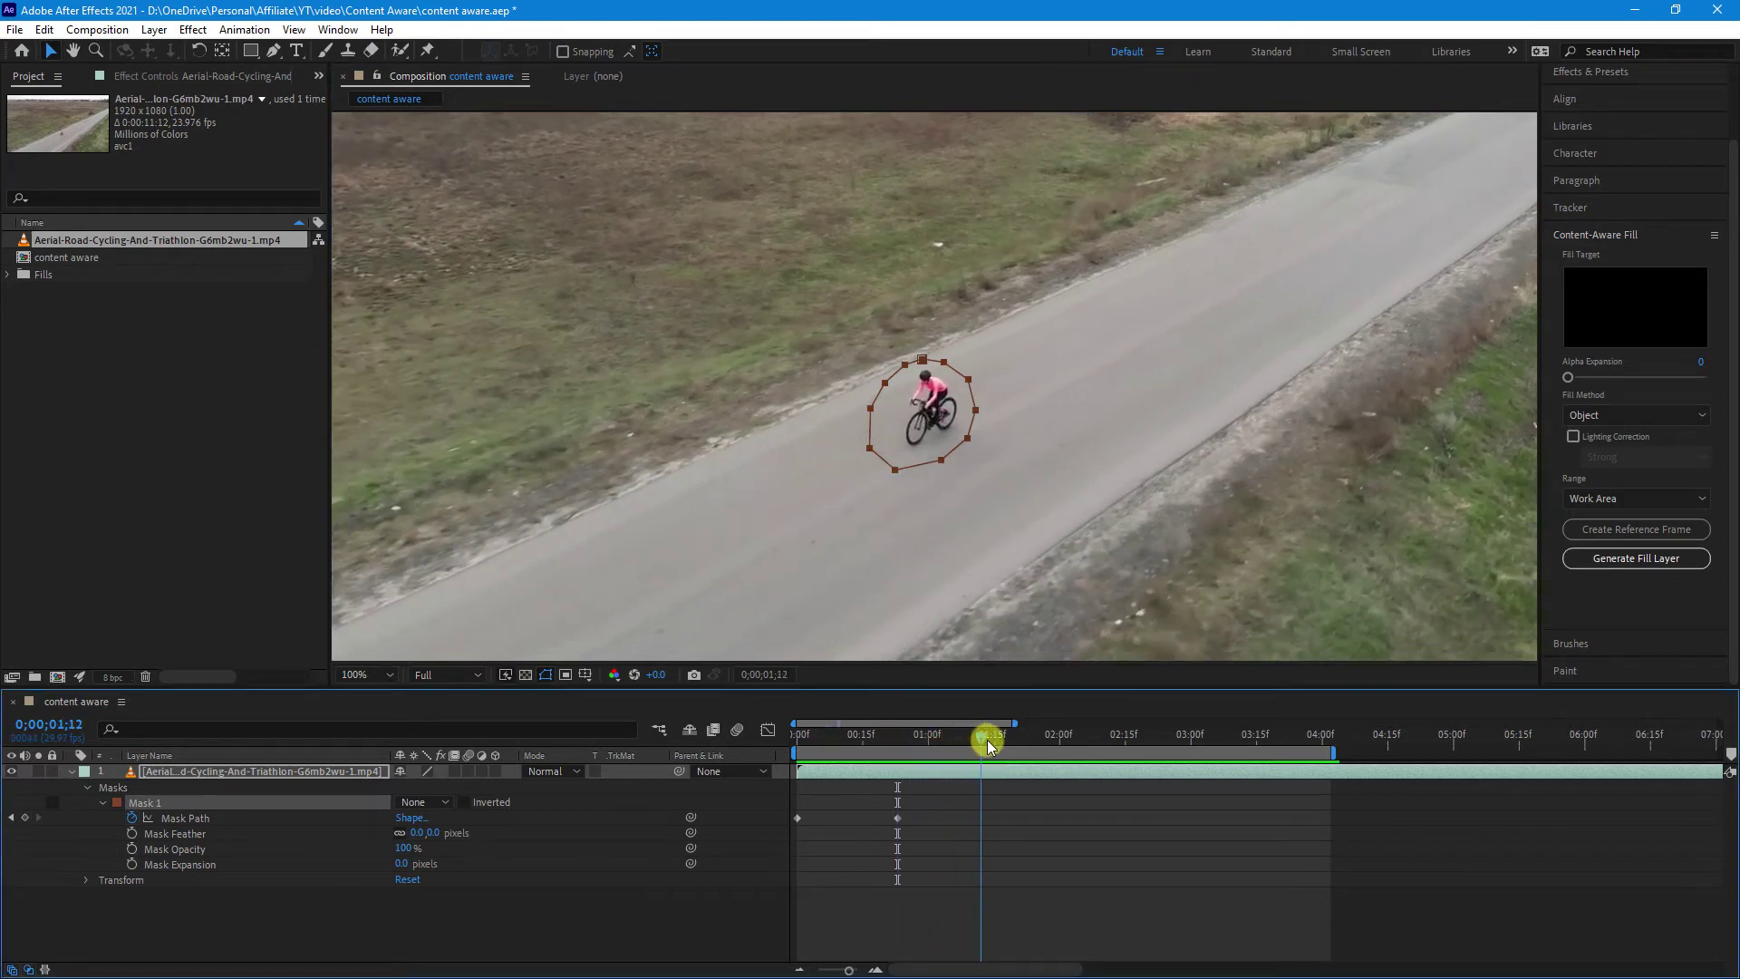
{"action": "left_click", "coordinate": [181, 776]}
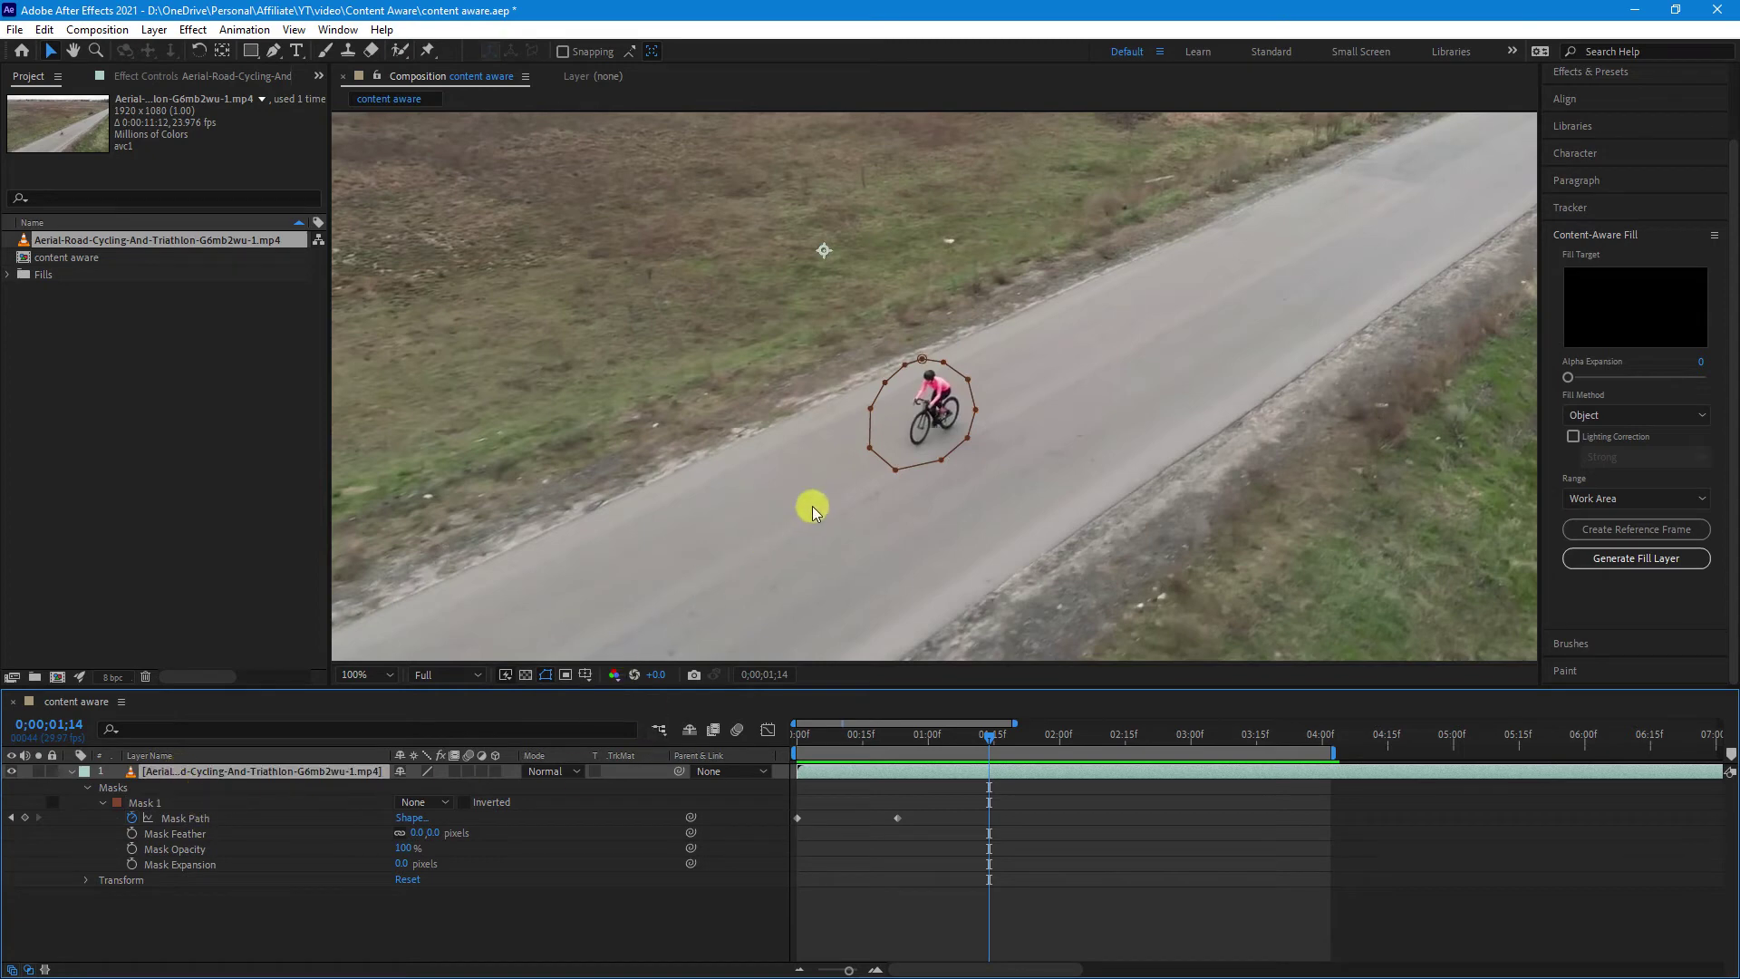
{"action": "mouse_move", "coordinate": [870, 447]}
{"action": "left_mouse_down"}
{"action": "mouse_move", "coordinate": [886, 453]}
{"action": "mouse_move", "coordinate": [871, 450]}
{"action": "left_mouse_up"}
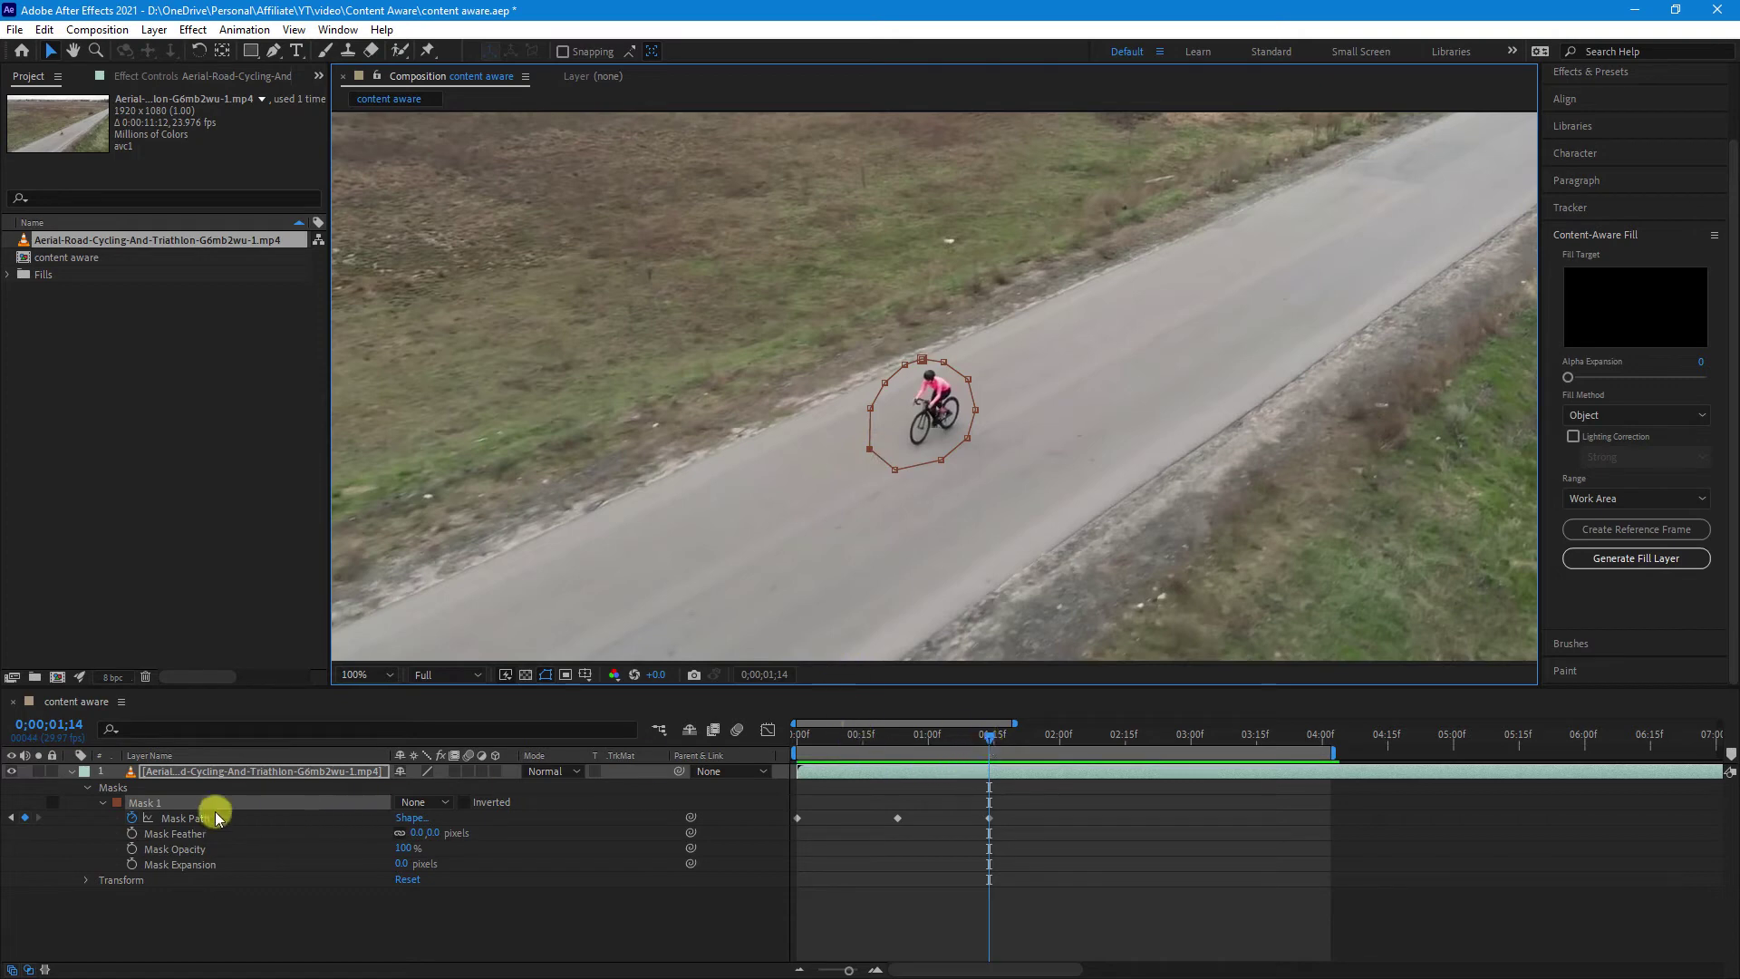
{"action": "left_click", "coordinate": [144, 803]}
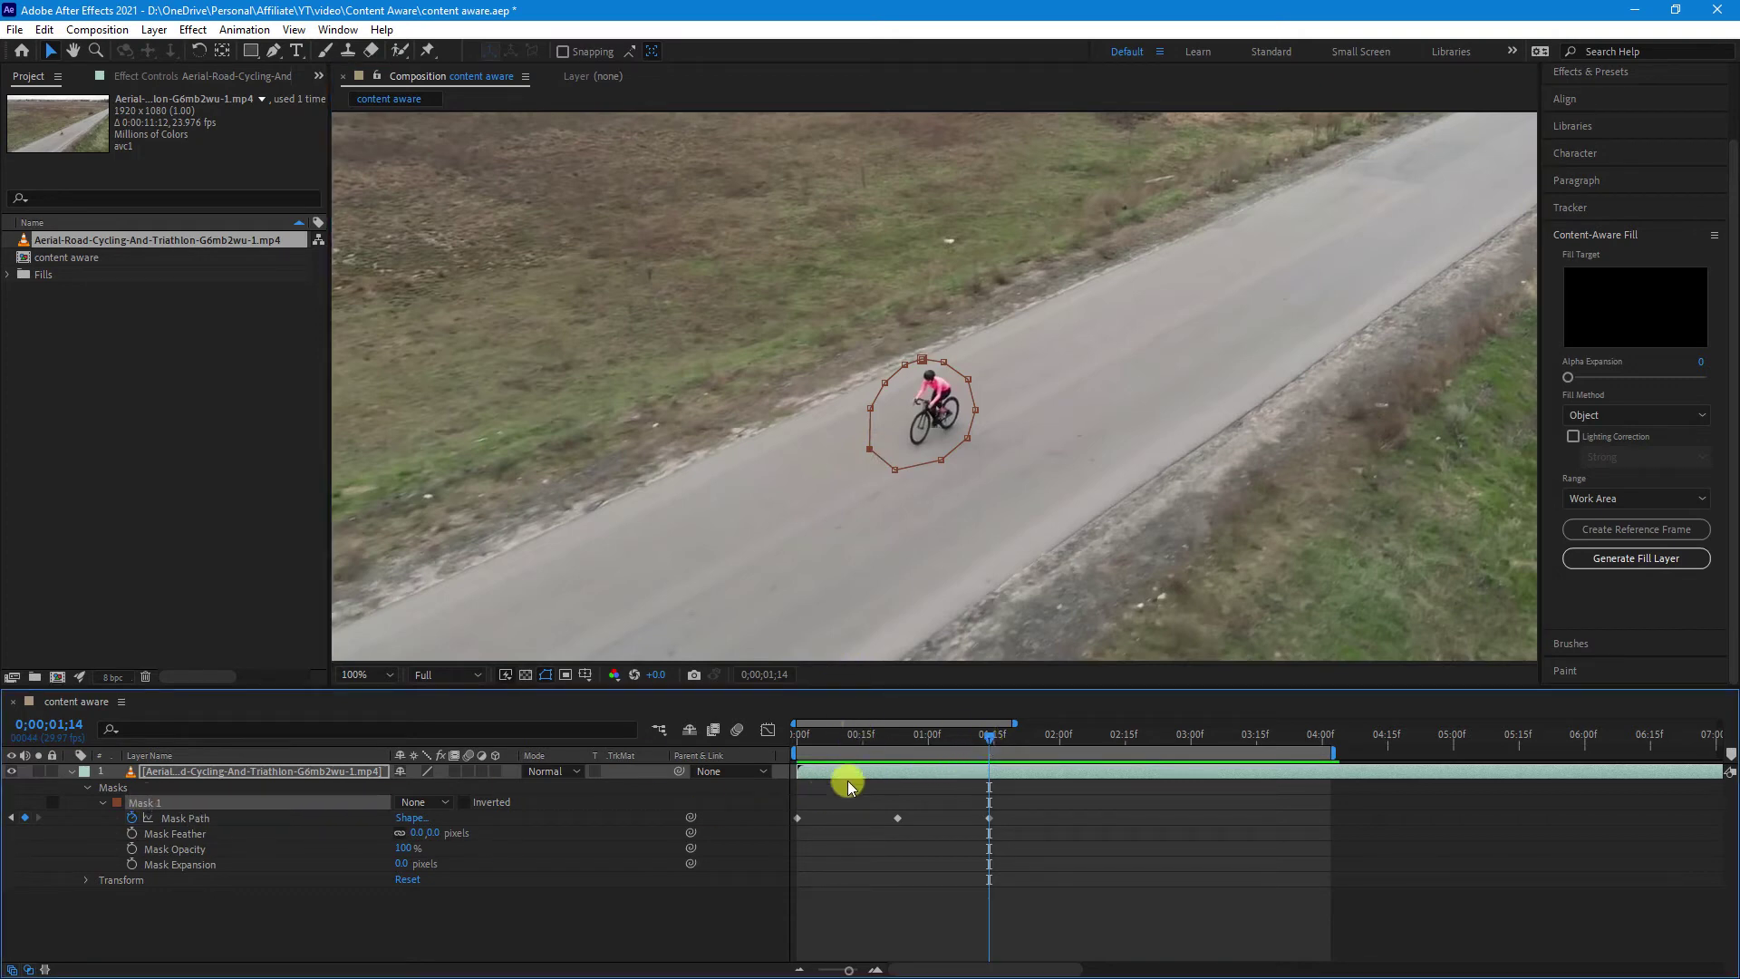
At 0;01;19, reselect Mask 1 and shift it up-right back over the cyclist.
{"action": "left_click", "coordinate": [997, 736]}
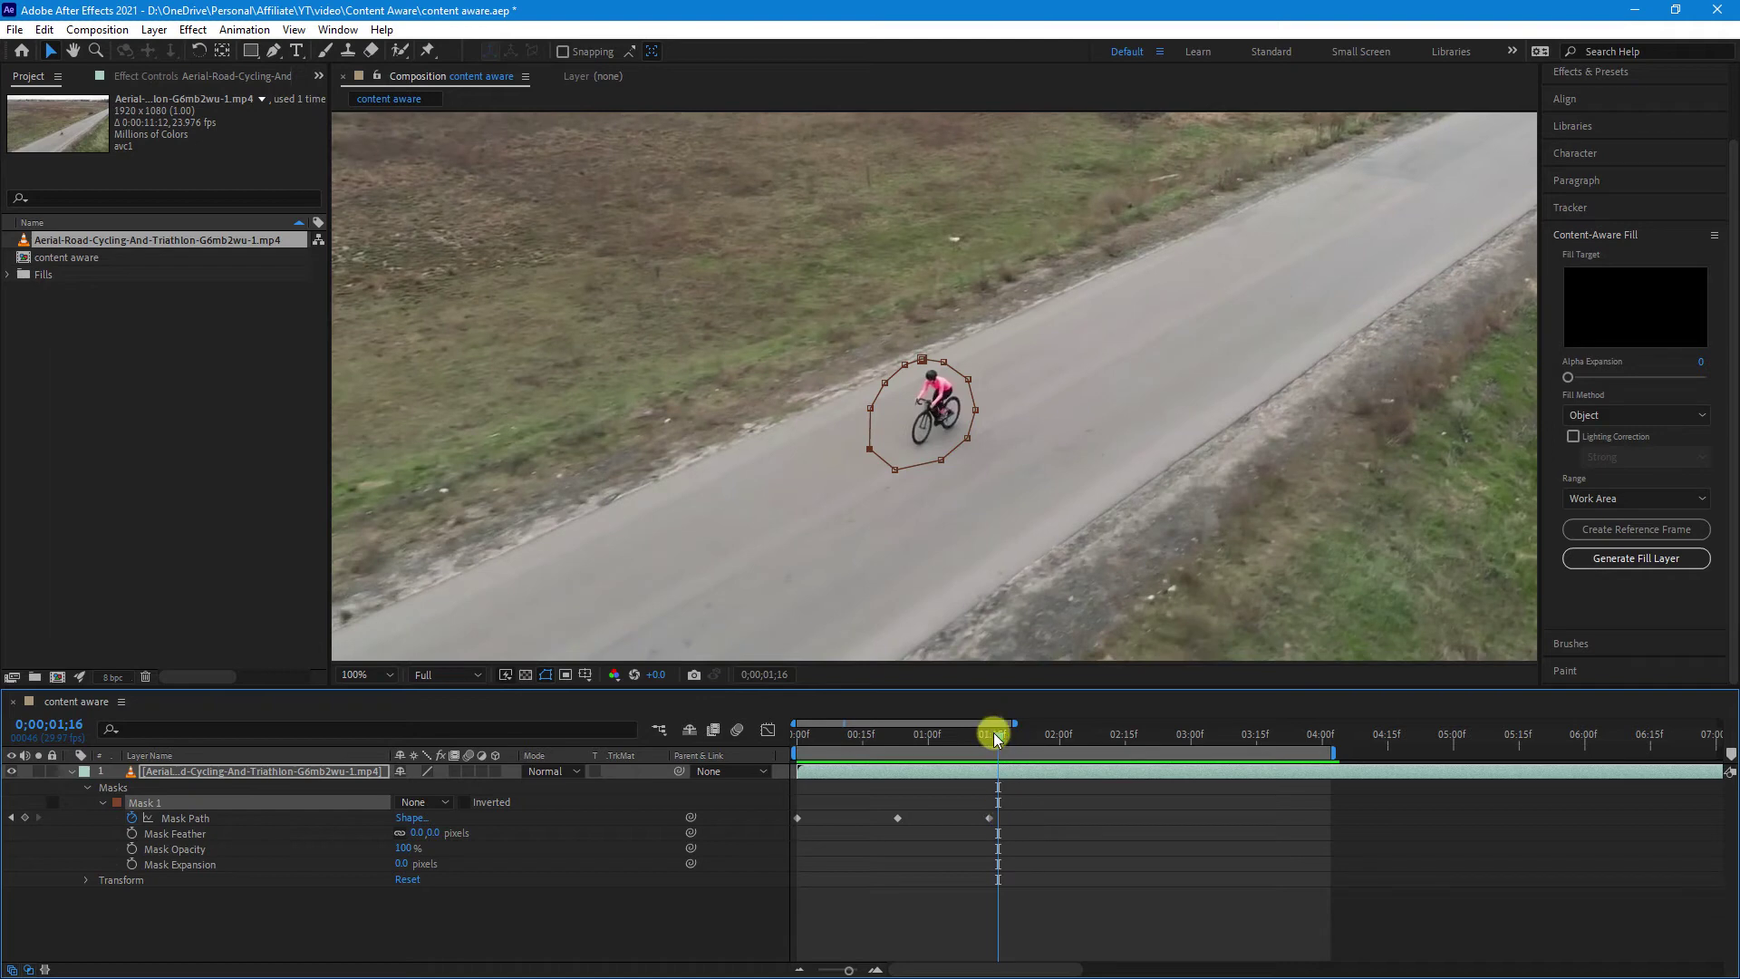
{"action": "left_click_drag", "start_coordinate": [995, 739], "coordinate": [1012, 734]}
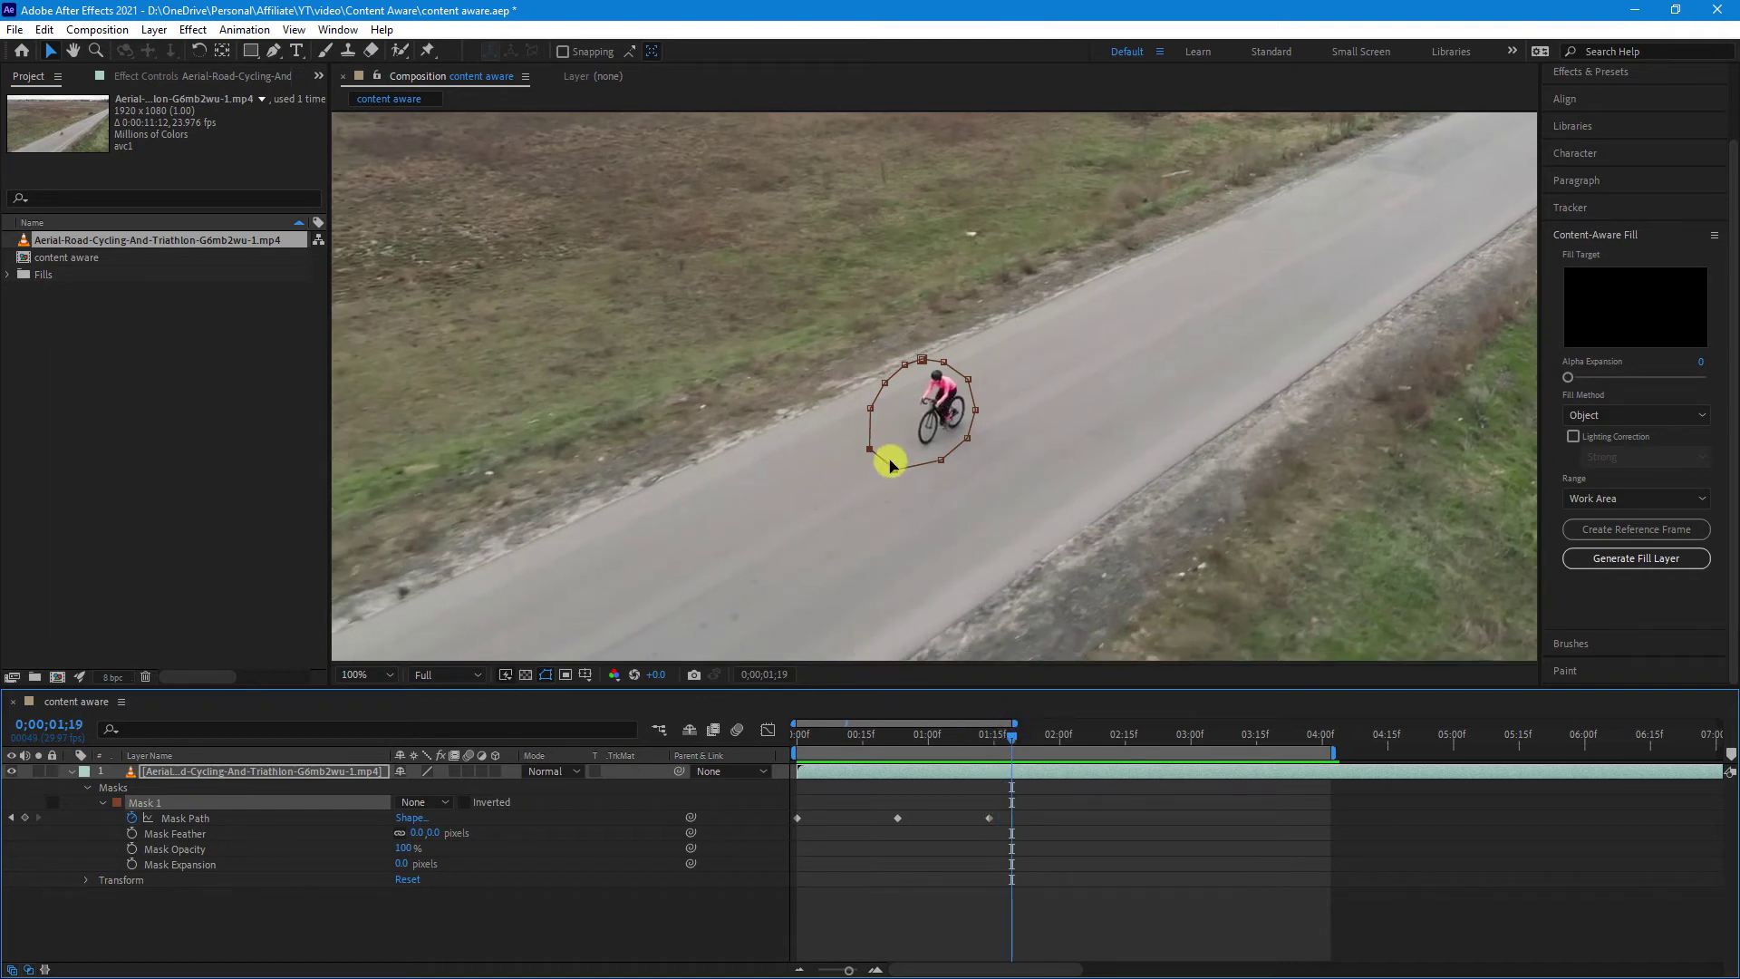
{"action": "left_click_drag", "start_coordinate": [887, 462], "coordinate": [894, 470]}
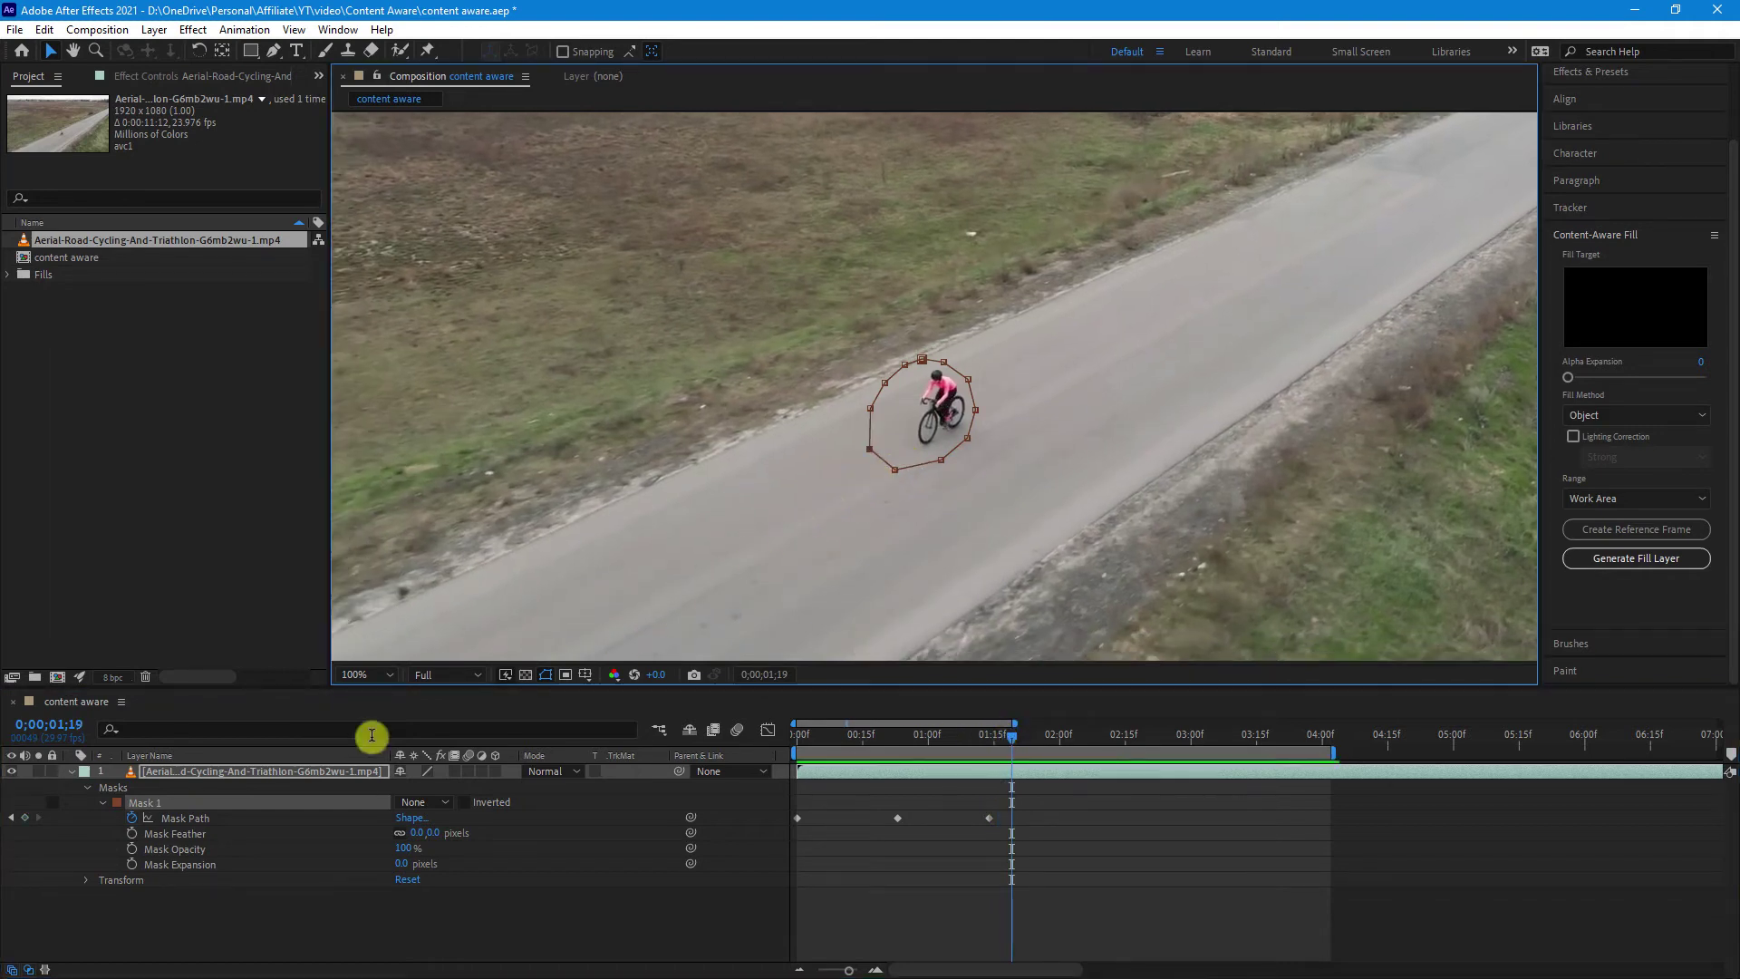
{"action": "left_click", "coordinate": [150, 798]}
{"action": "left_click", "coordinate": [177, 933]}
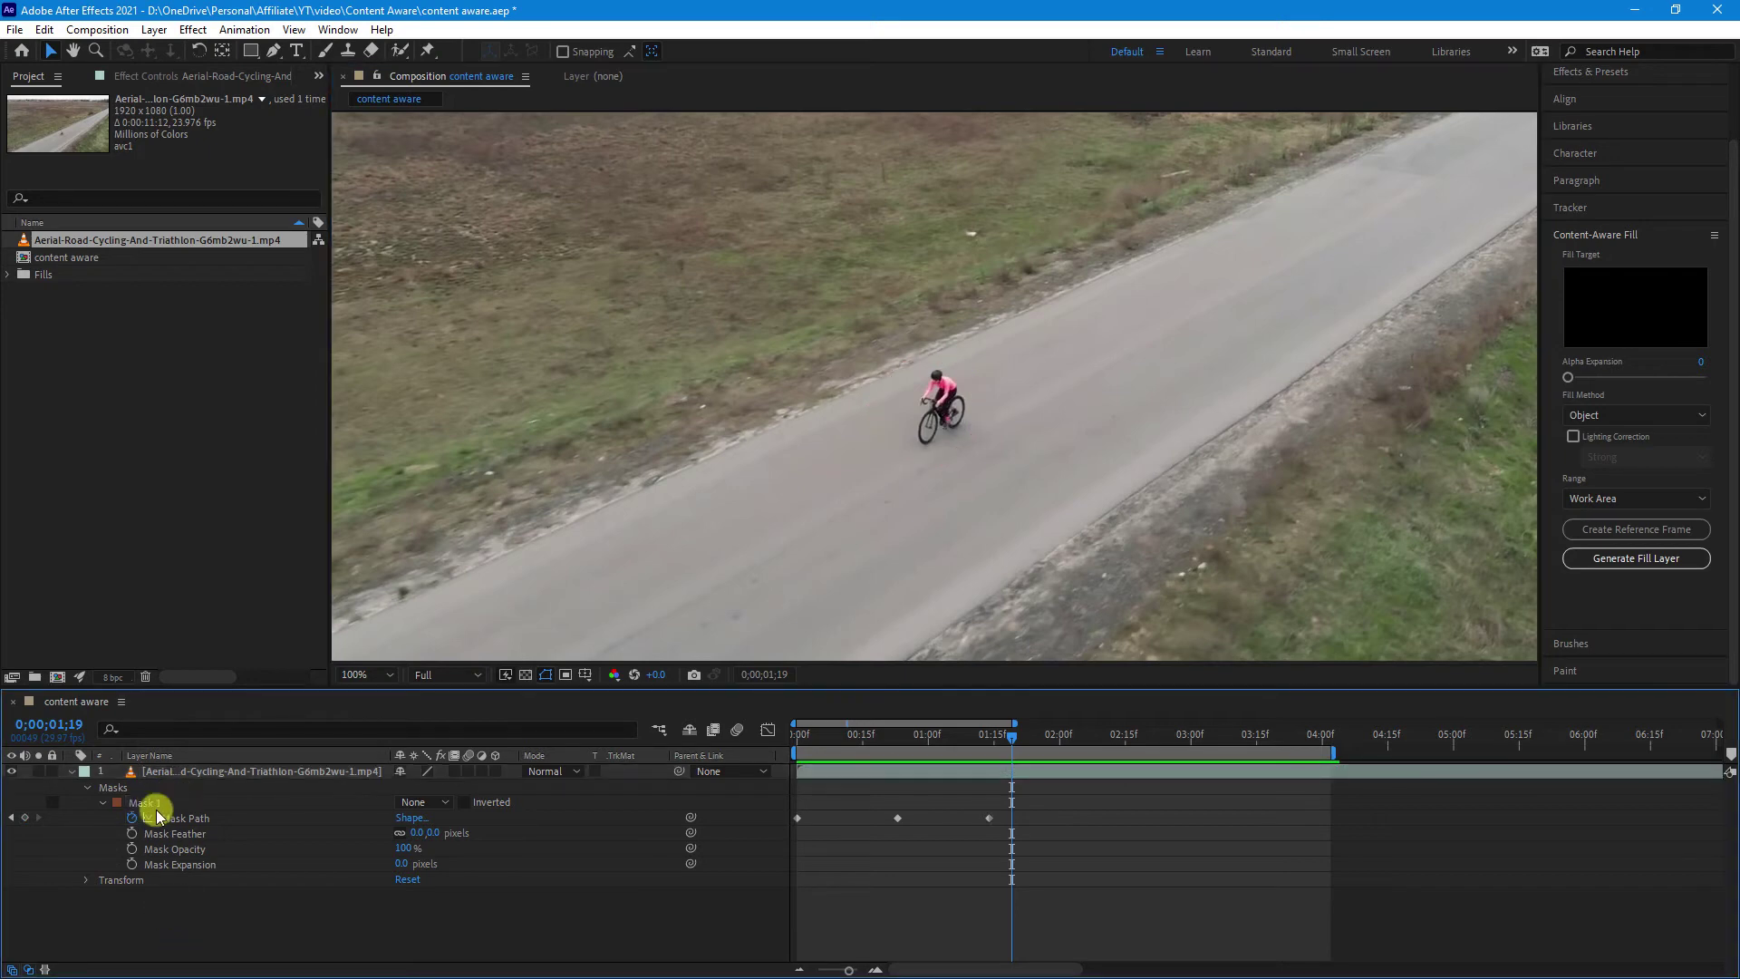
{"action": "left_click", "coordinate": [156, 808]}
{"action": "left_click_drag", "start_coordinate": [884, 460], "coordinate": [921, 447]}
Keyframe the mask over the cyclist at 0;02;15, 0;02;28 and 0;03;19, then reach the work-area end.
{"action": "left_click_drag", "start_coordinate": [1019, 741], "coordinate": [1126, 748]}
{"action": "left_click_drag", "start_coordinate": [924, 453], "coordinate": [946, 453]}
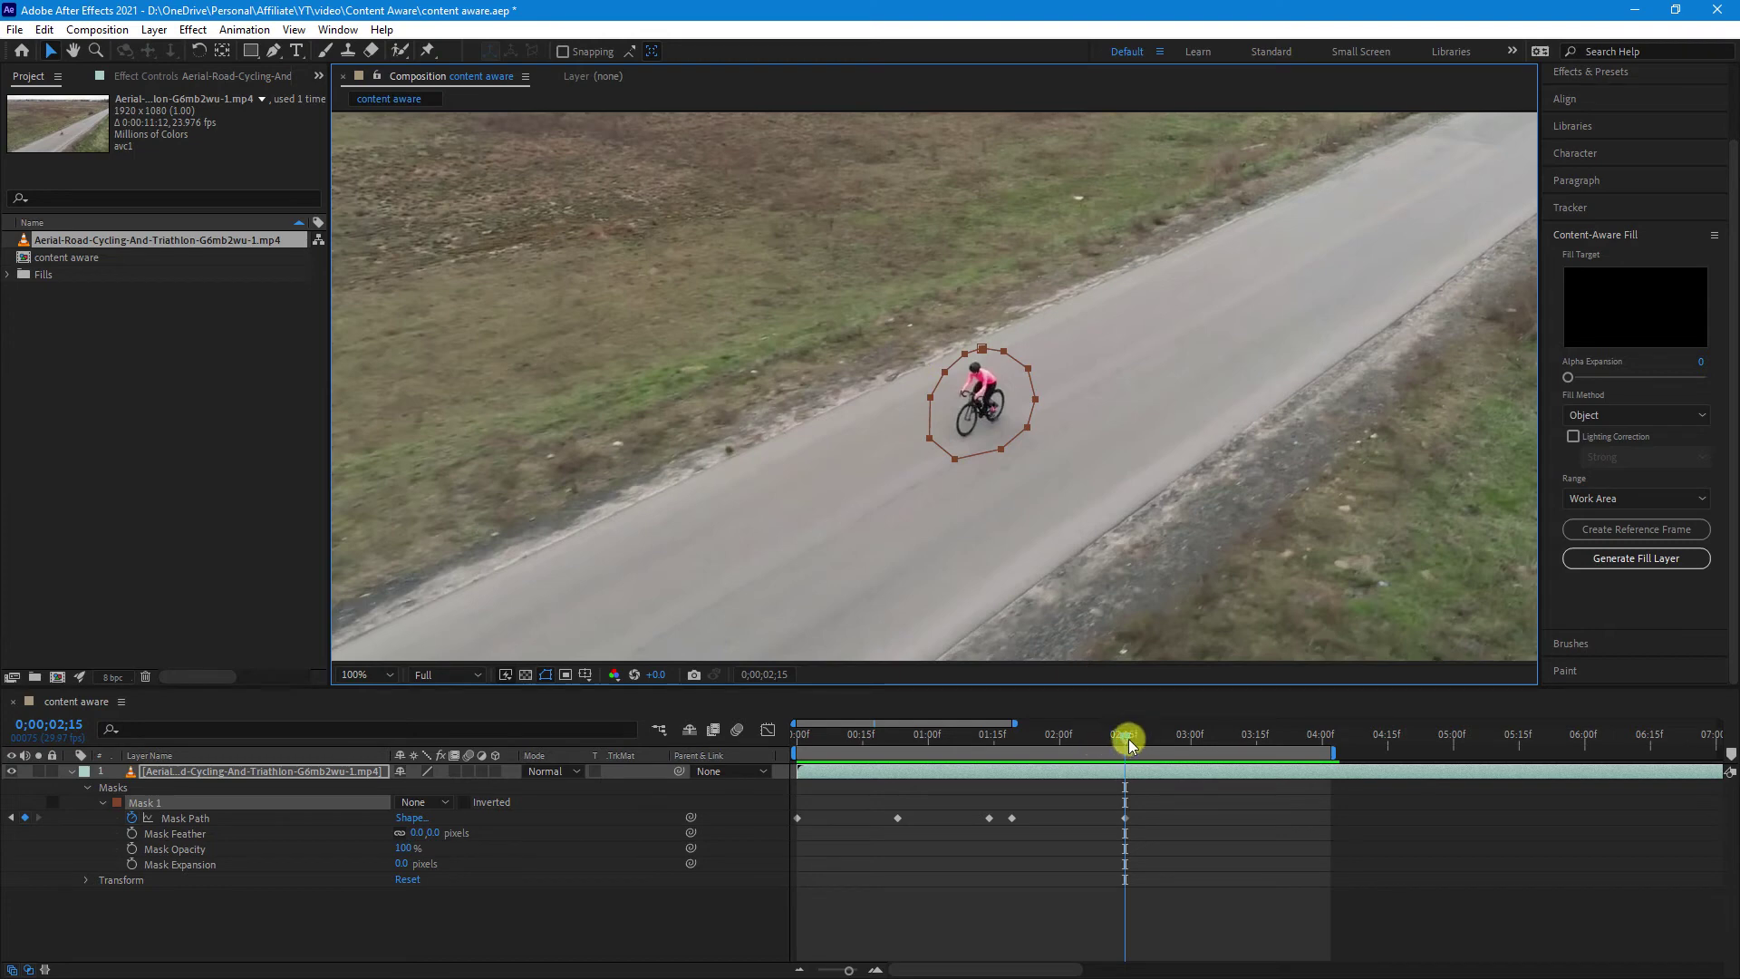
{"action": "left_click_drag", "start_coordinate": [1128, 738], "coordinate": [1183, 737]}
{"action": "left_click", "coordinate": [943, 450]}
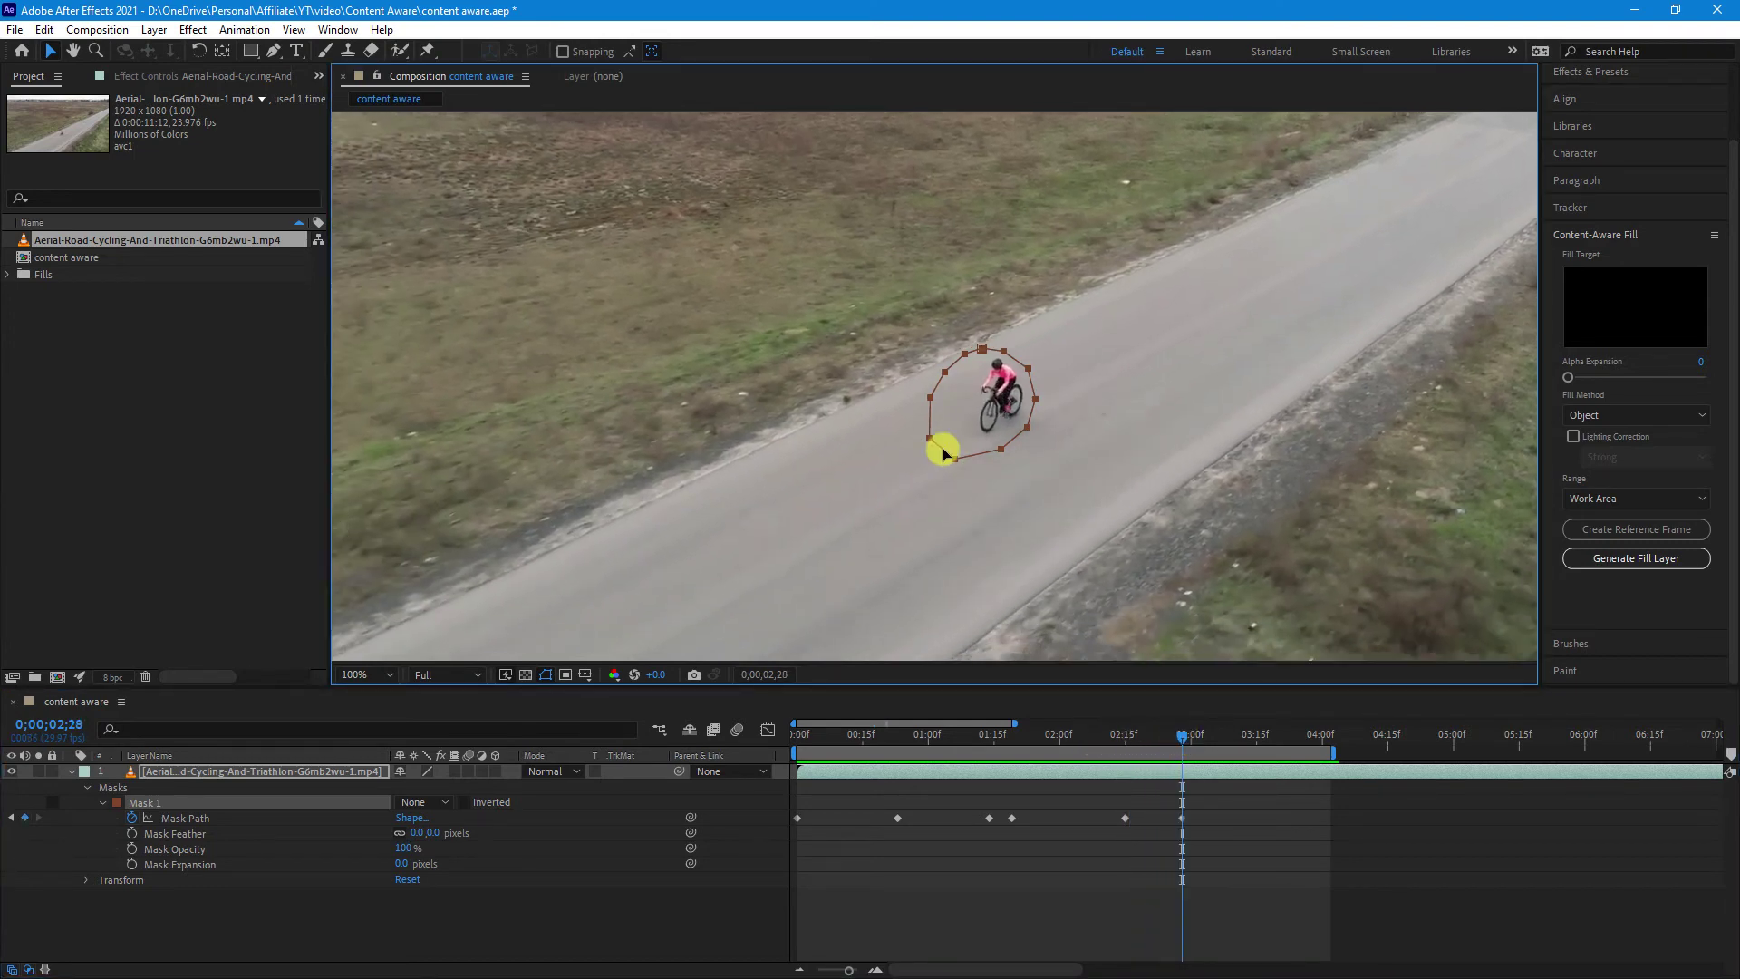
{"action": "left_click_drag", "start_coordinate": [943, 450], "coordinate": [979, 439]}
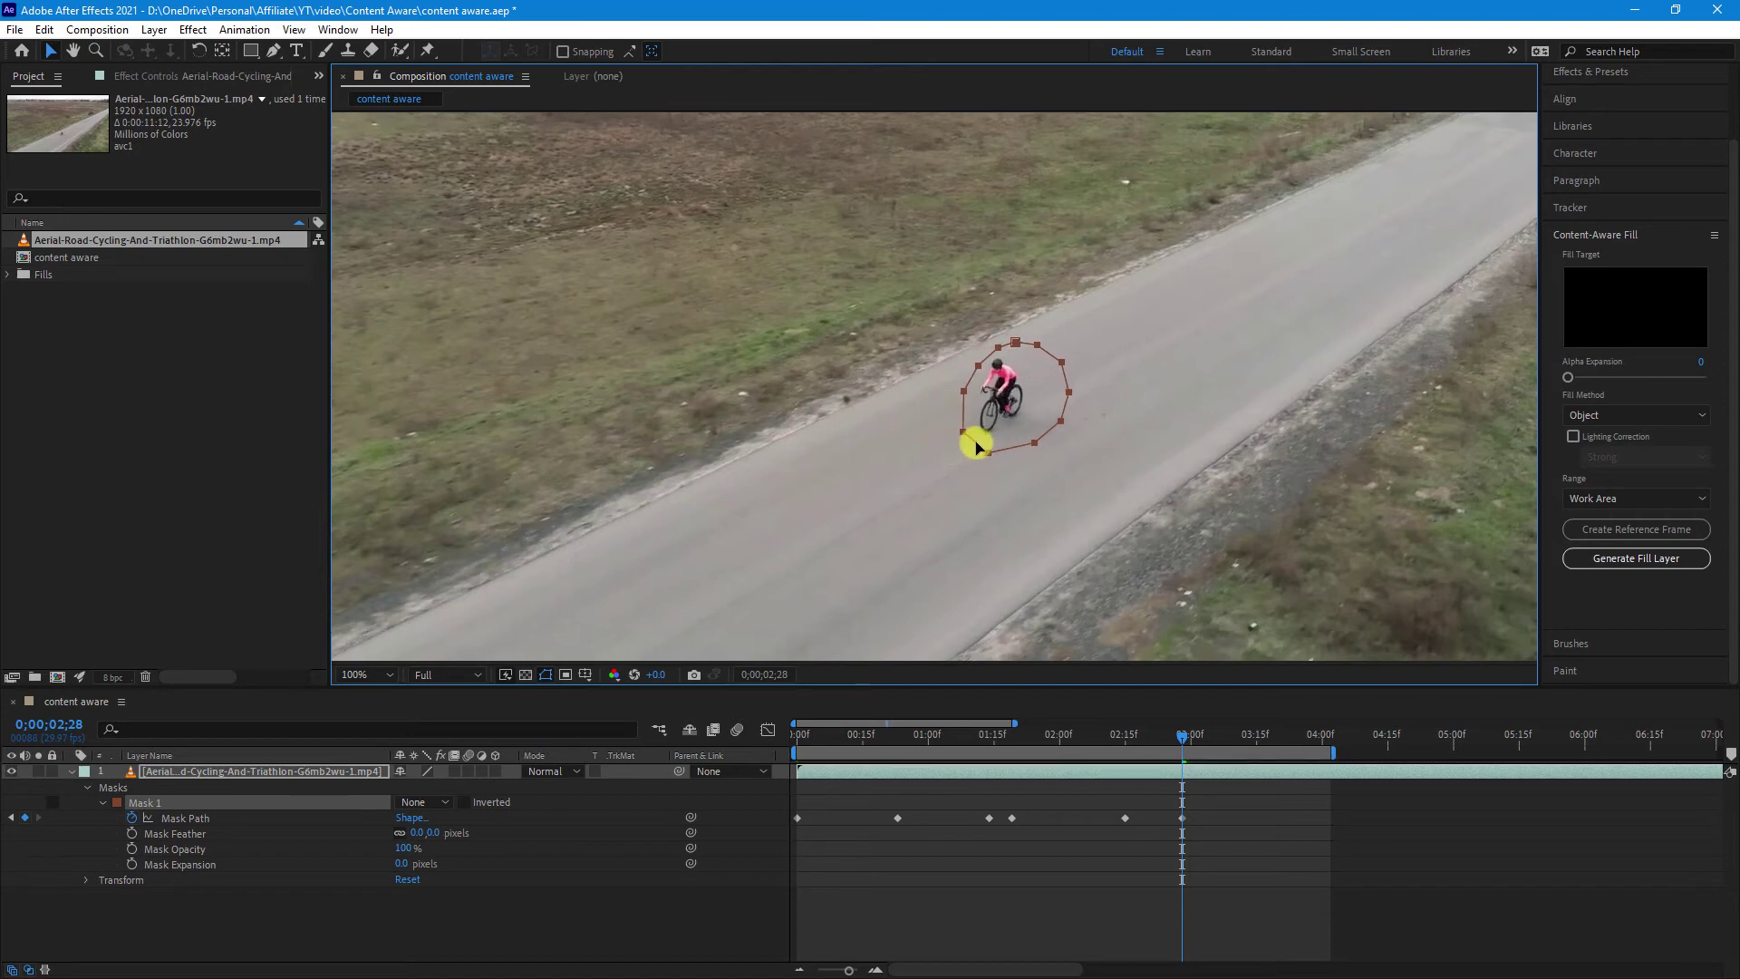
{"action": "left_click_drag", "start_coordinate": [1196, 736], "coordinate": [1274, 736]}
{"action": "left_click_drag", "start_coordinate": [979, 441], "coordinate": [1018, 431]}
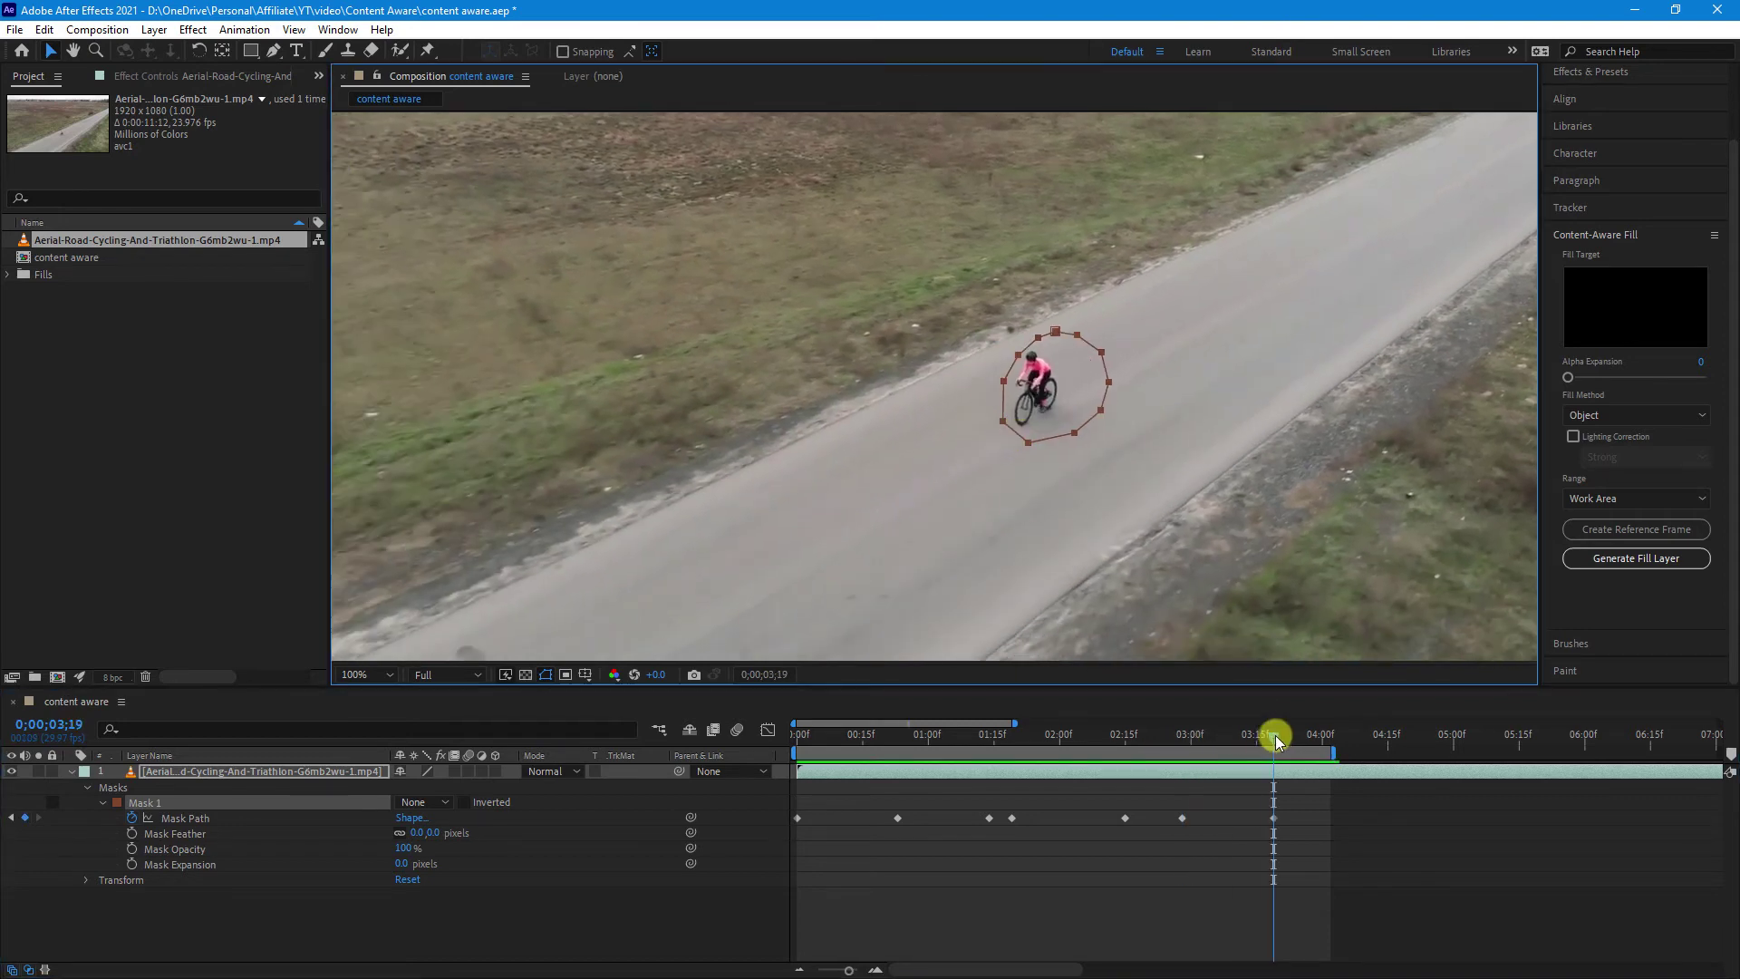
{"action": "left_click_drag", "start_coordinate": [1275, 736], "coordinate": [1332, 739]}
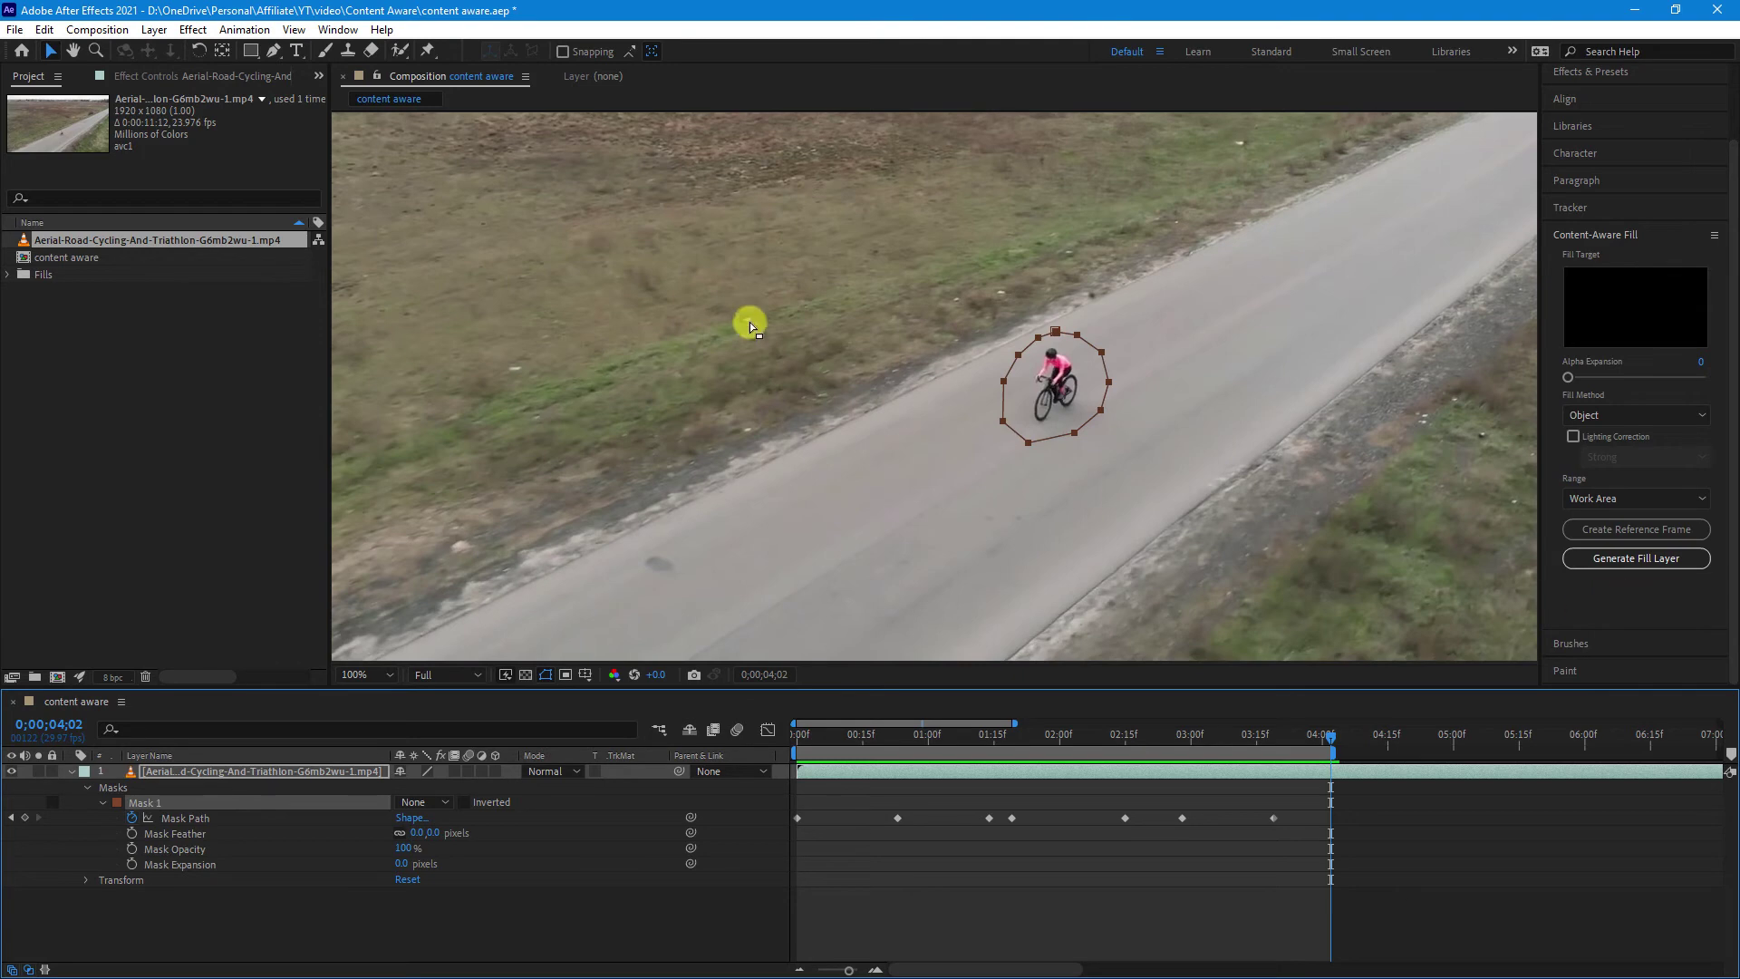
{"action": "left_click", "coordinate": [338, 30]}
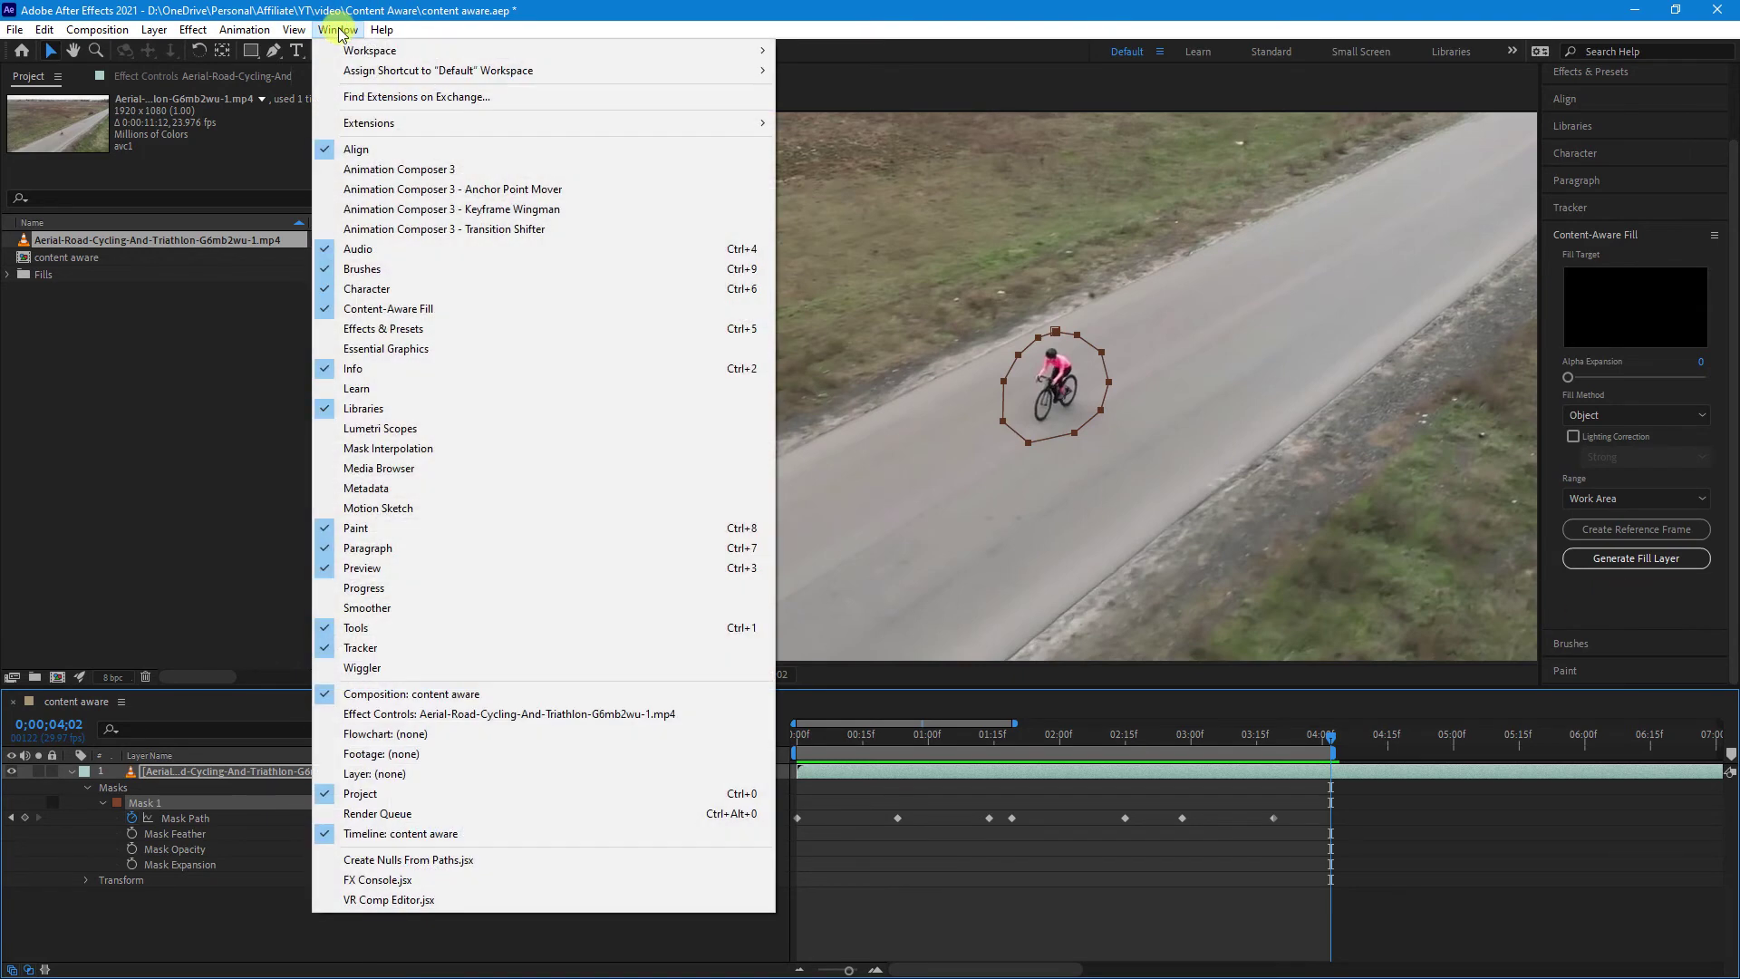
{"action": "left_click", "coordinate": [843, 18]}
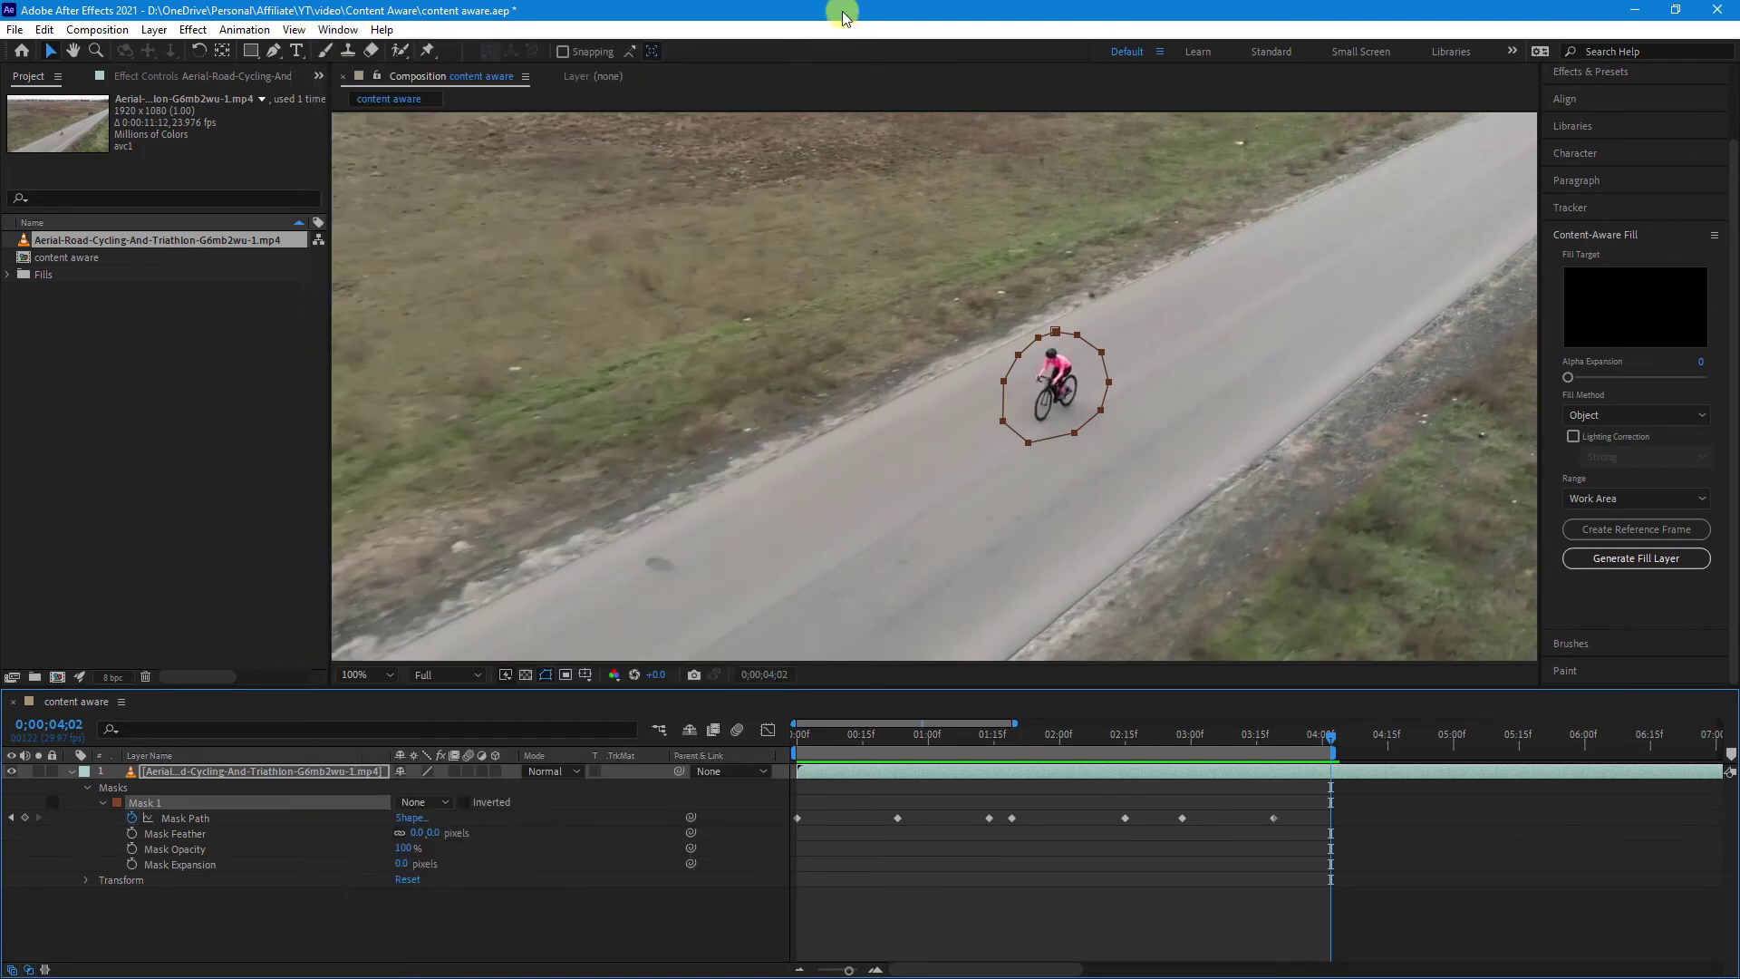
{"action": "left_click", "coordinate": [1626, 561]}
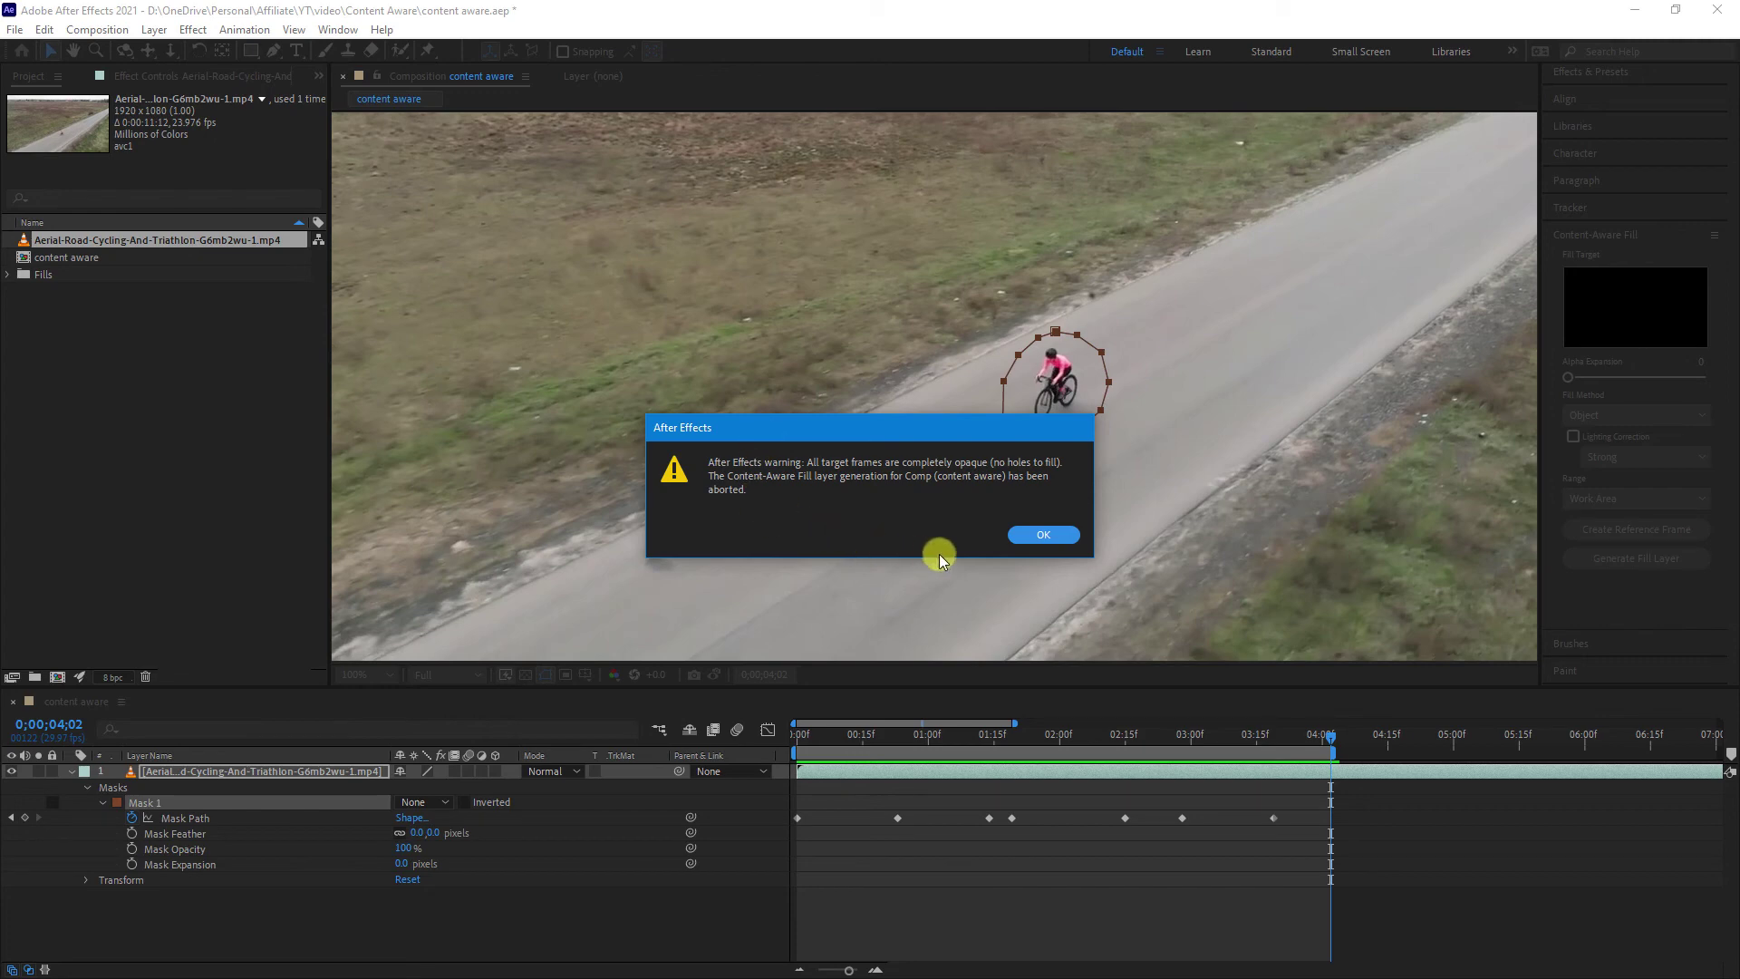
Dismiss the fill warning, set Mask 1 to Subtract, and generate the Content-Aware Fill layer.
{"action": "left_click", "coordinate": [1042, 536]}
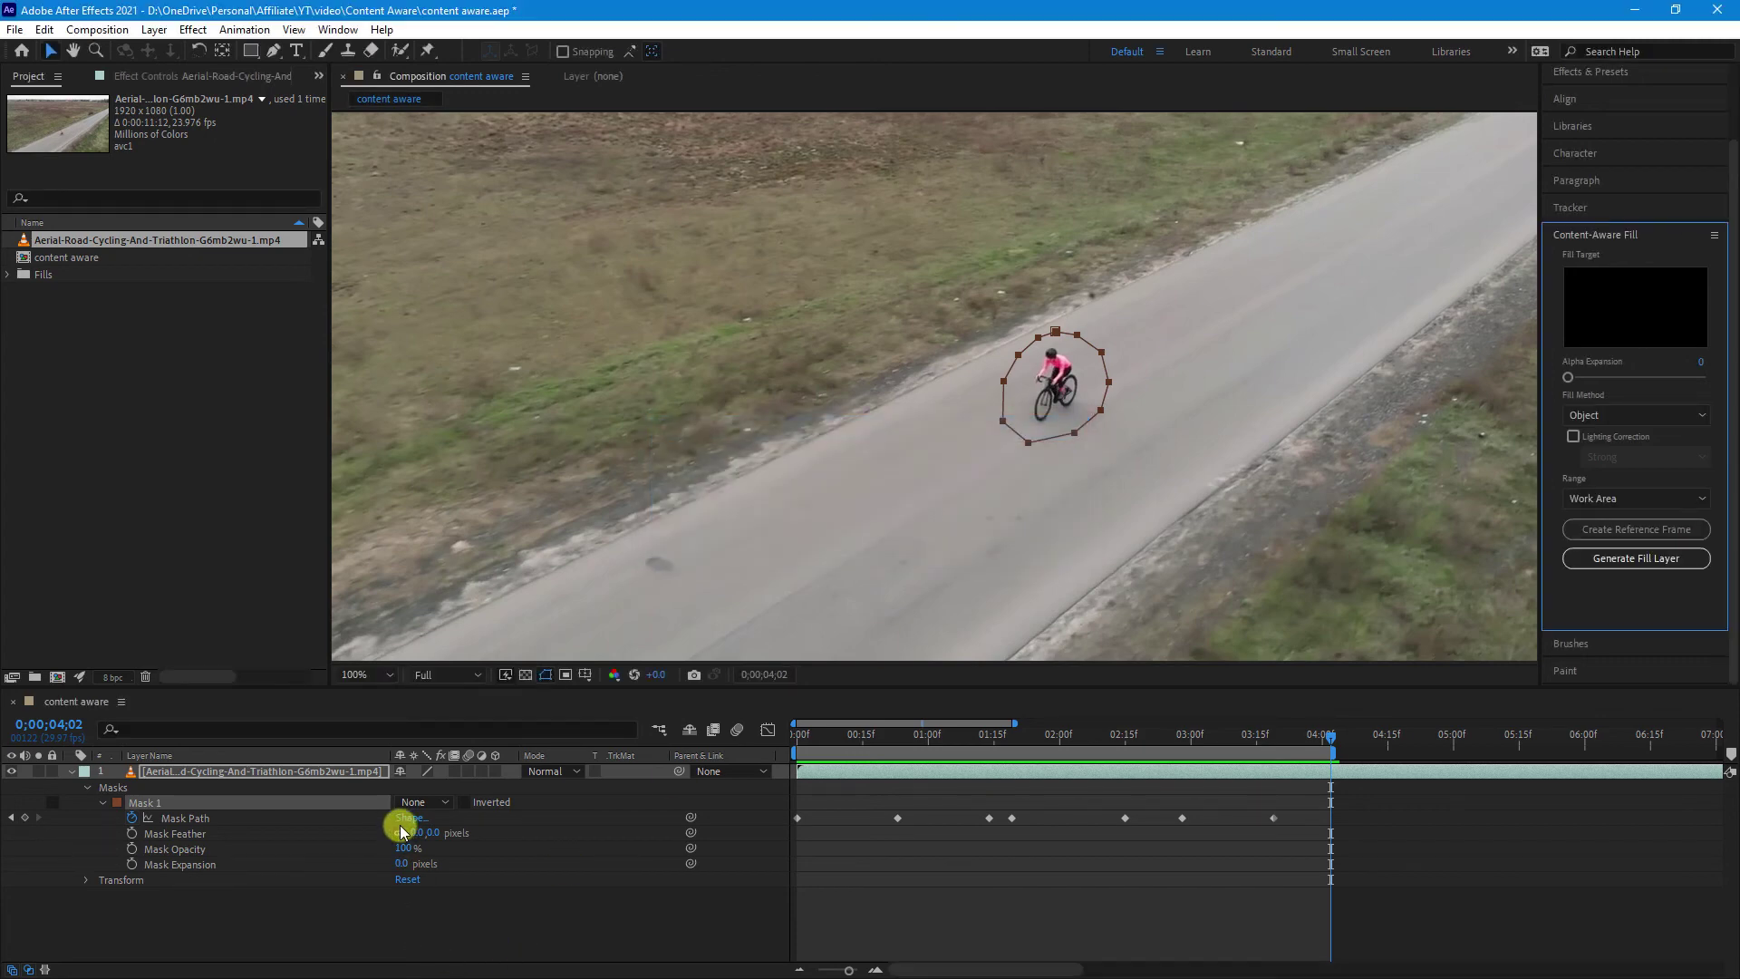
{"action": "left_click", "coordinate": [420, 804]}
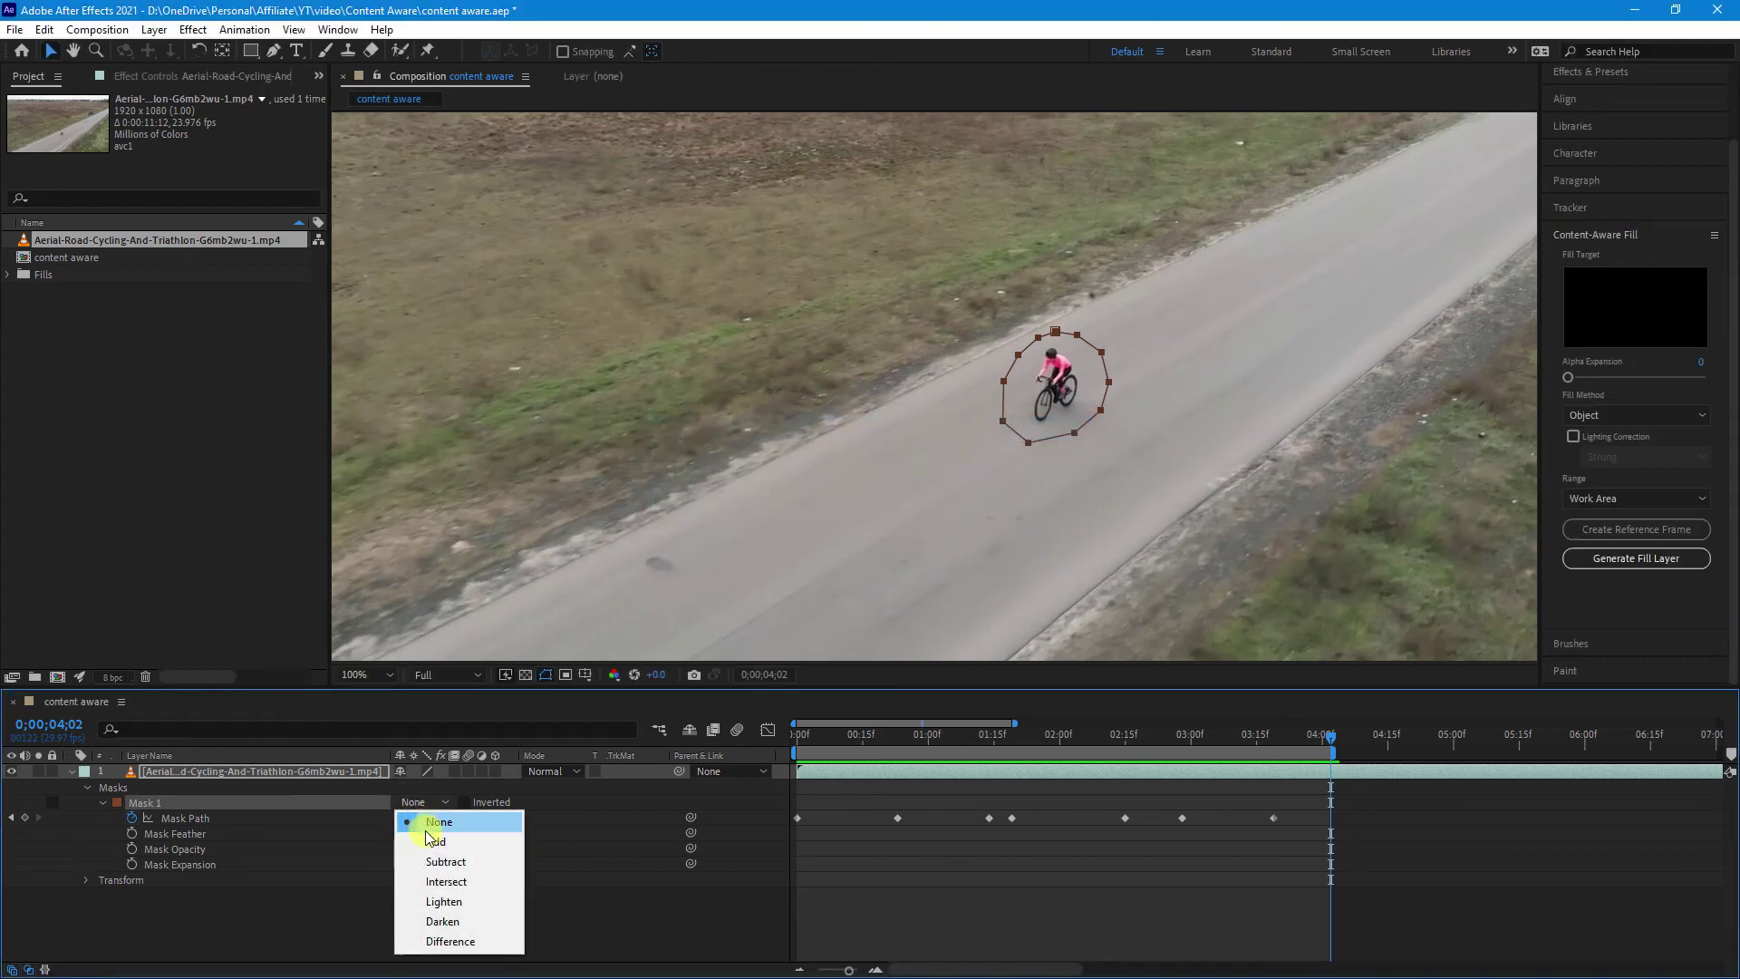
{"action": "left_click", "coordinate": [431, 865]}
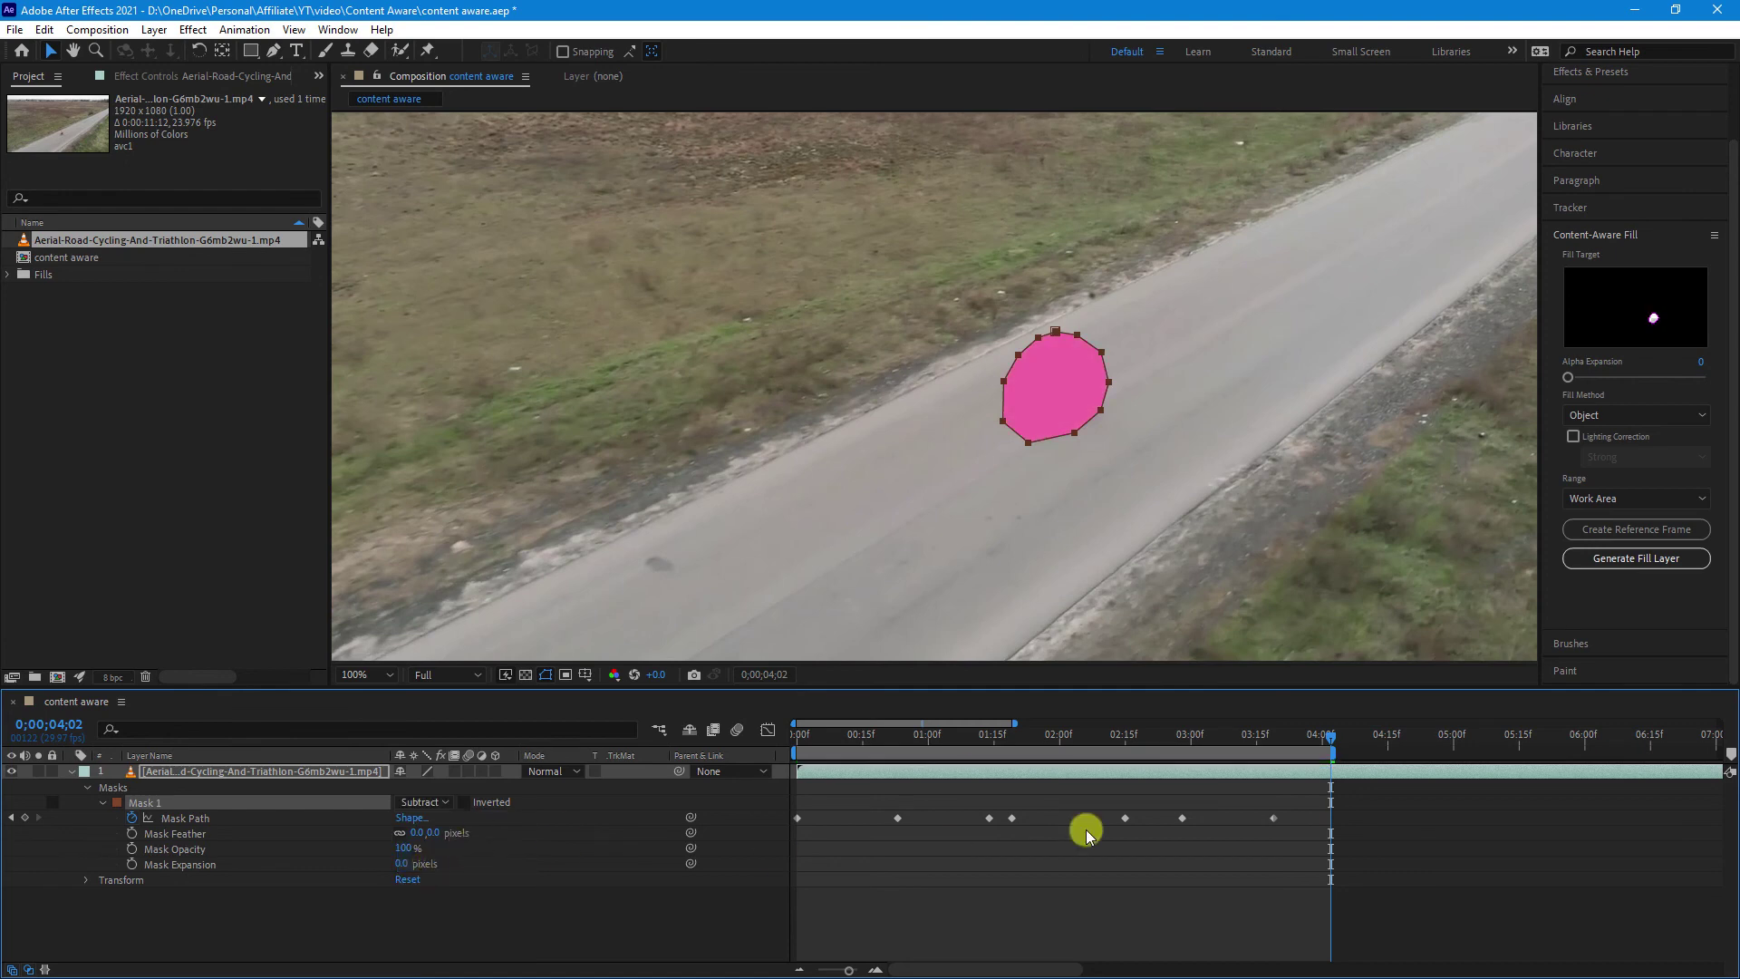
{"action": "left_click", "coordinate": [1635, 559]}
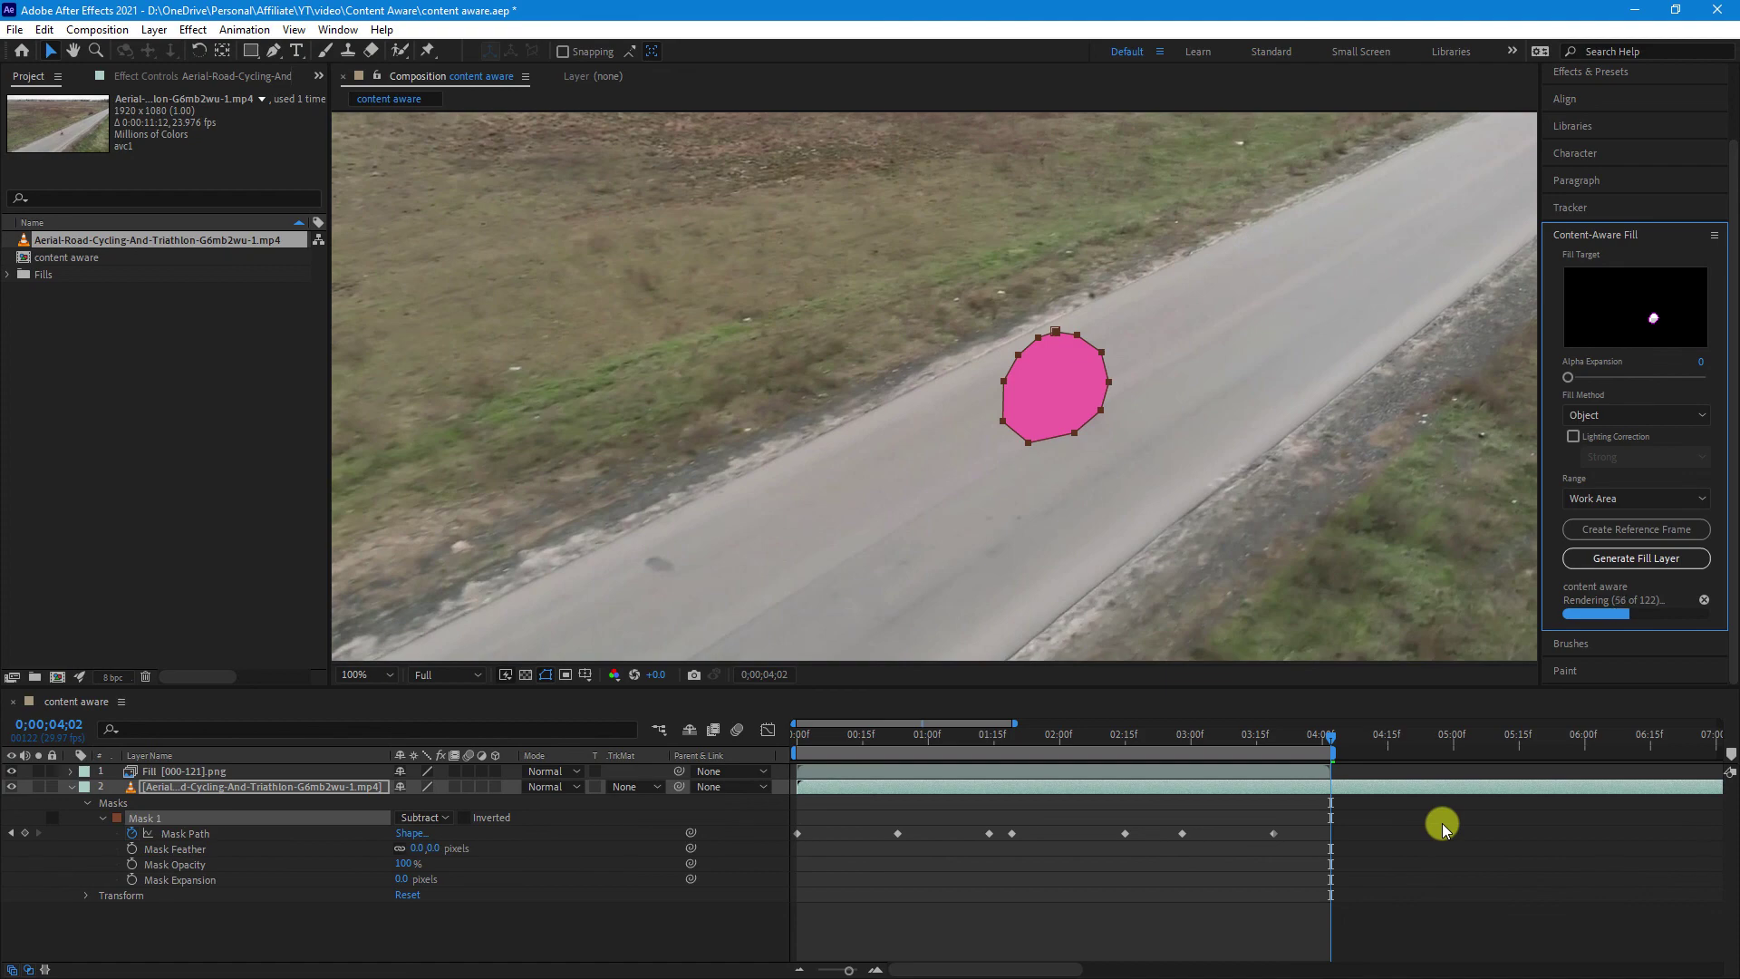
Return to the start of the clip and preview the footage with the cyclist removed.
{"action": "left_click_drag", "start_coordinate": [1324, 731], "coordinate": [738, 824]}
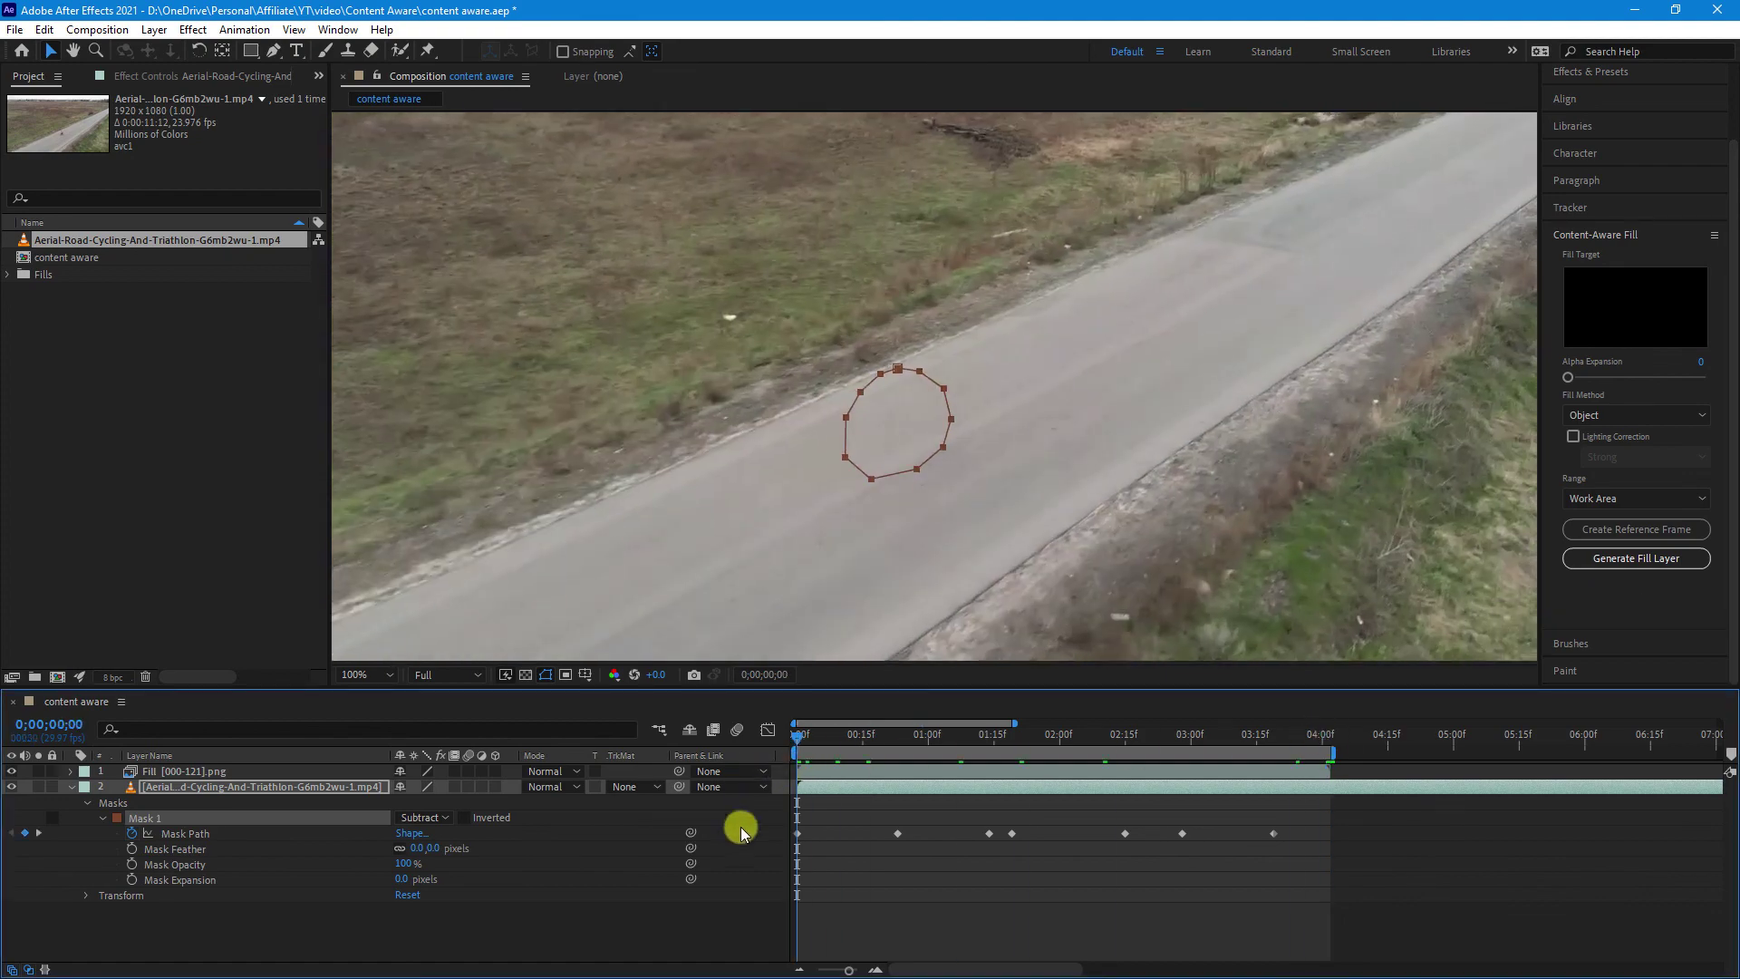
{"action": "left_click", "coordinate": [812, 921]}
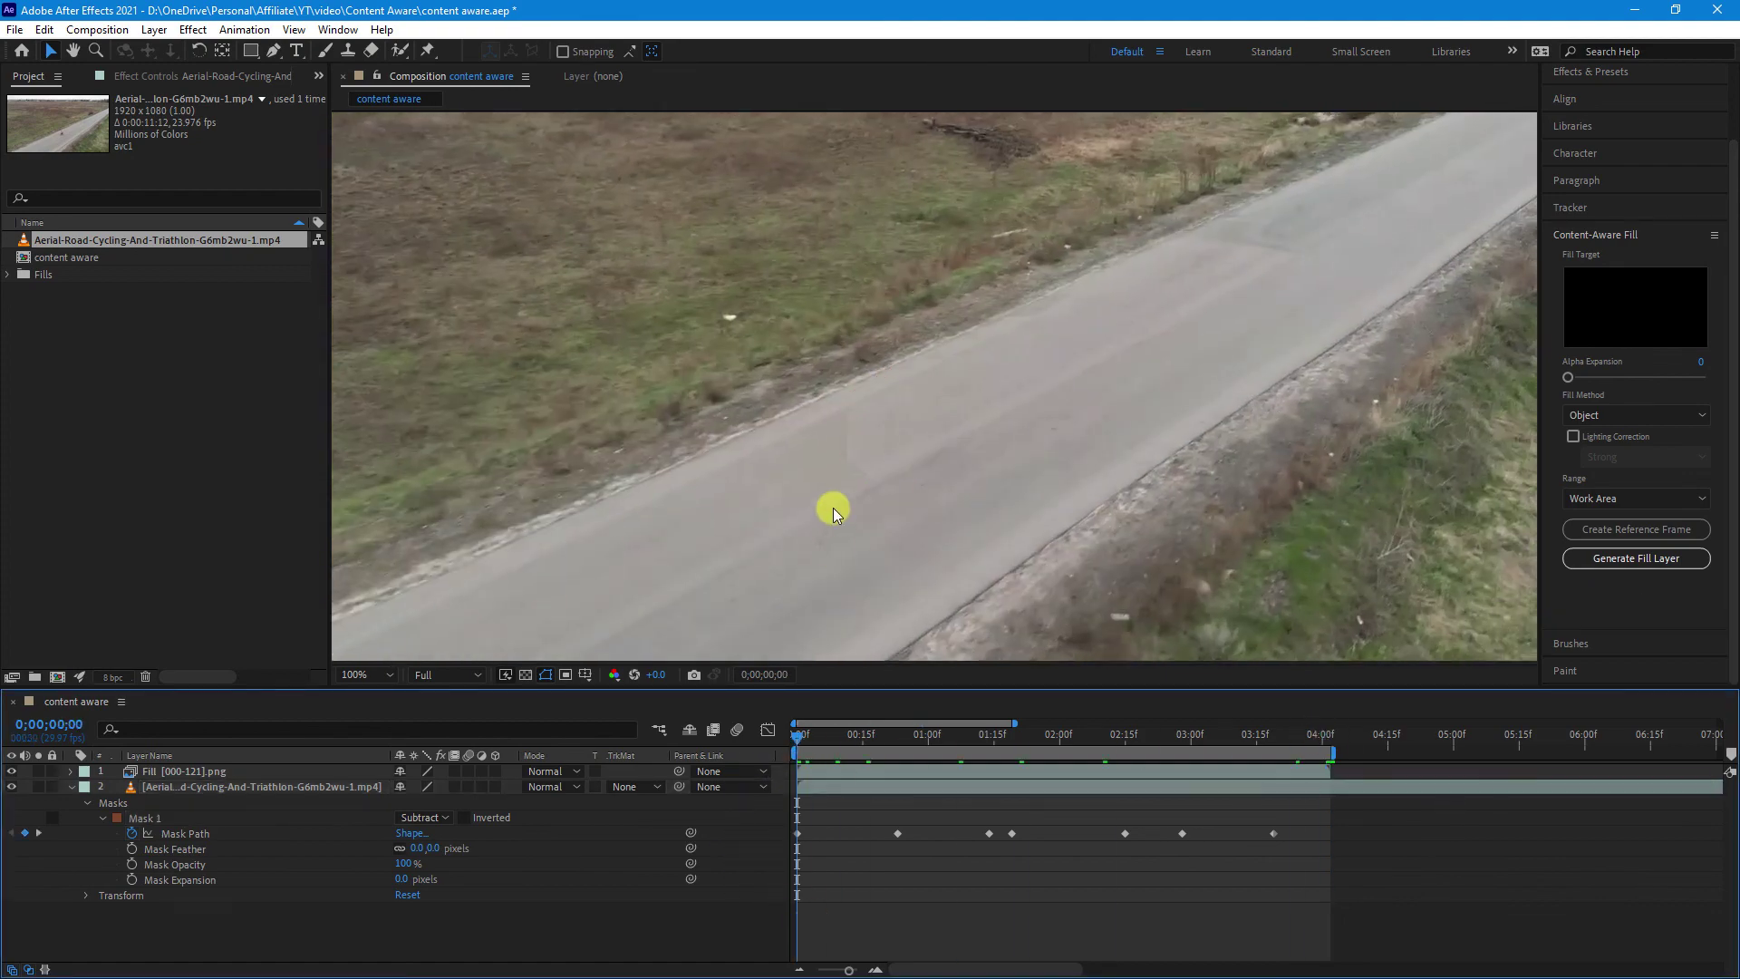
{"action": "scroll", "coordinate": [834, 507], "scroll_direction": "down", "scroll_amount": 1}
{"action": "key", "text": "space"}
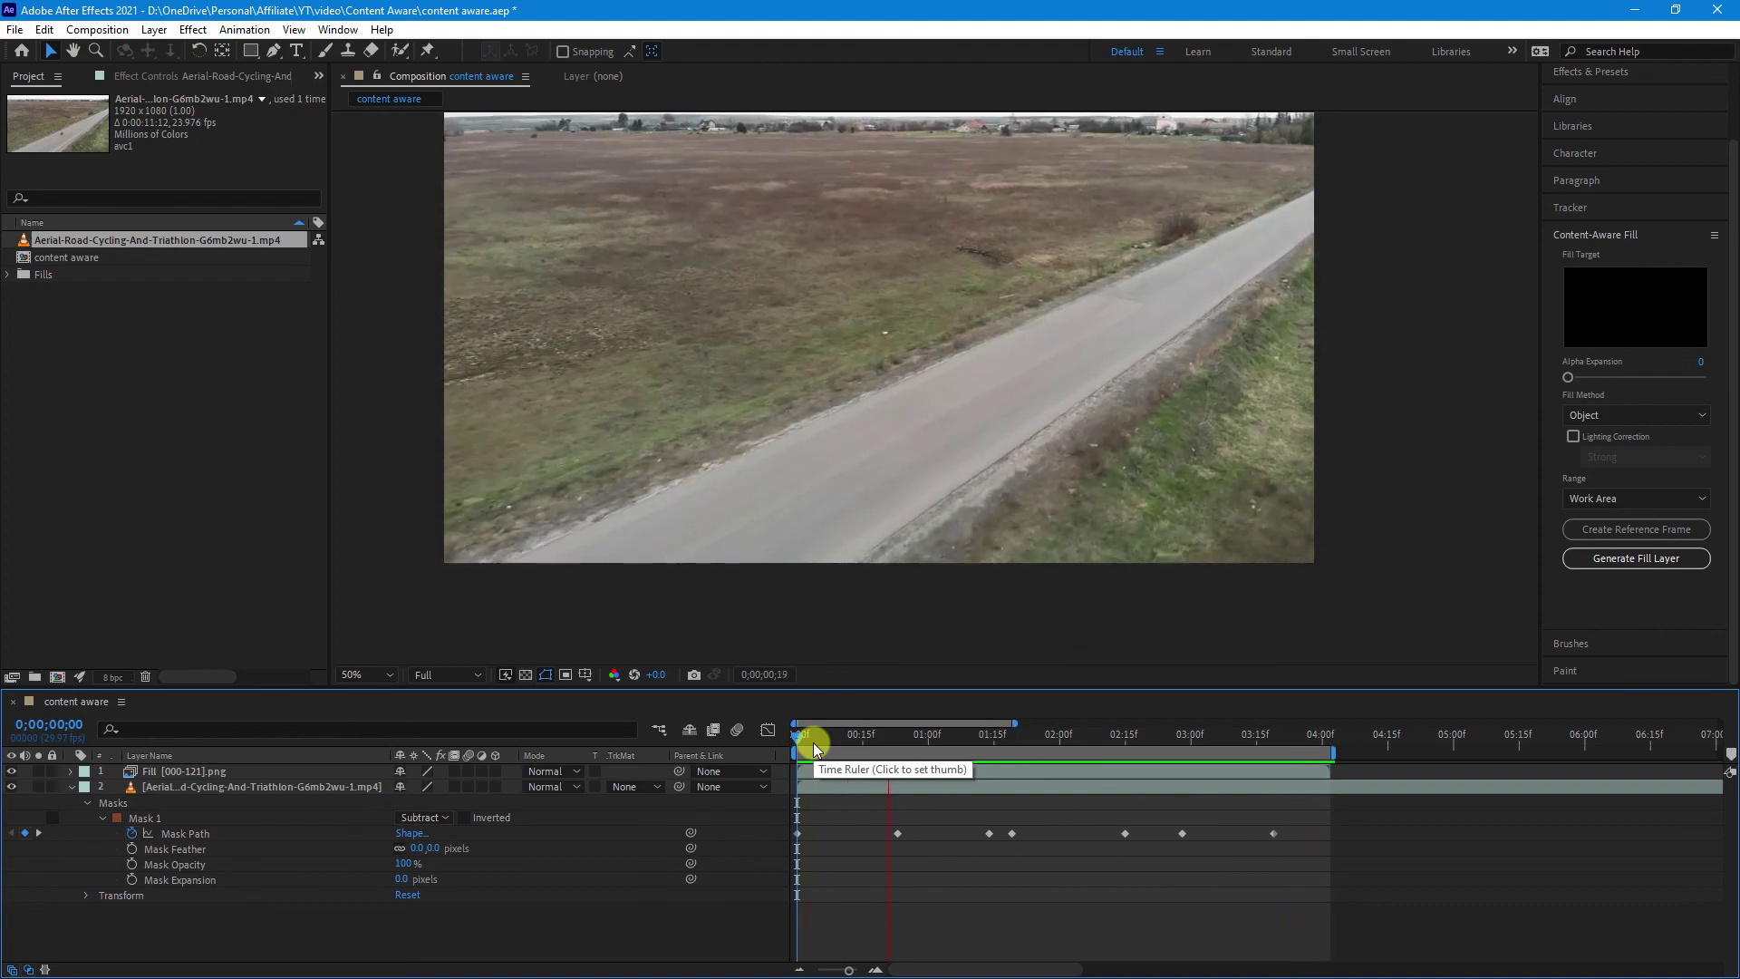